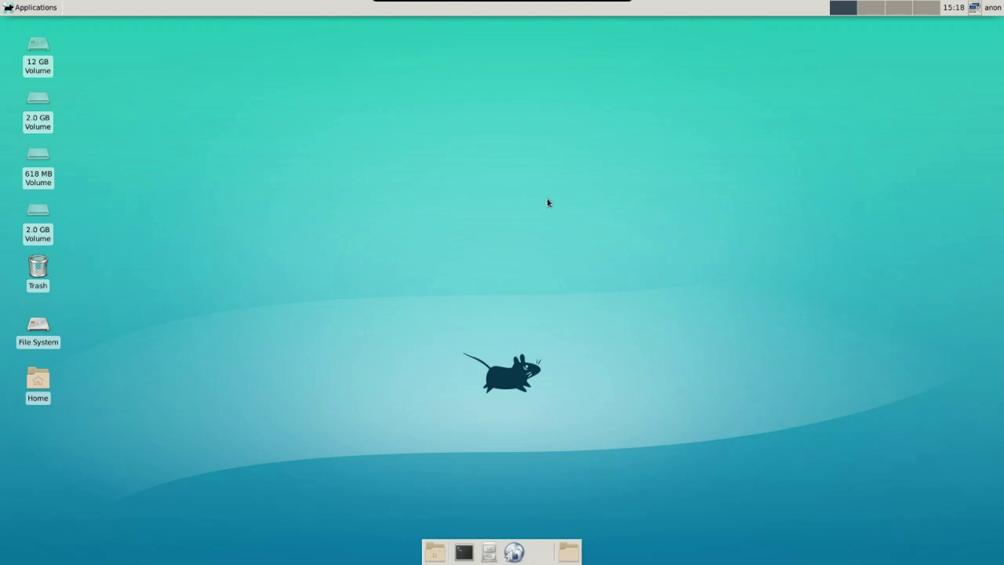
Open the Applications menu from the Xfce top panel.
left_click(8, 10)
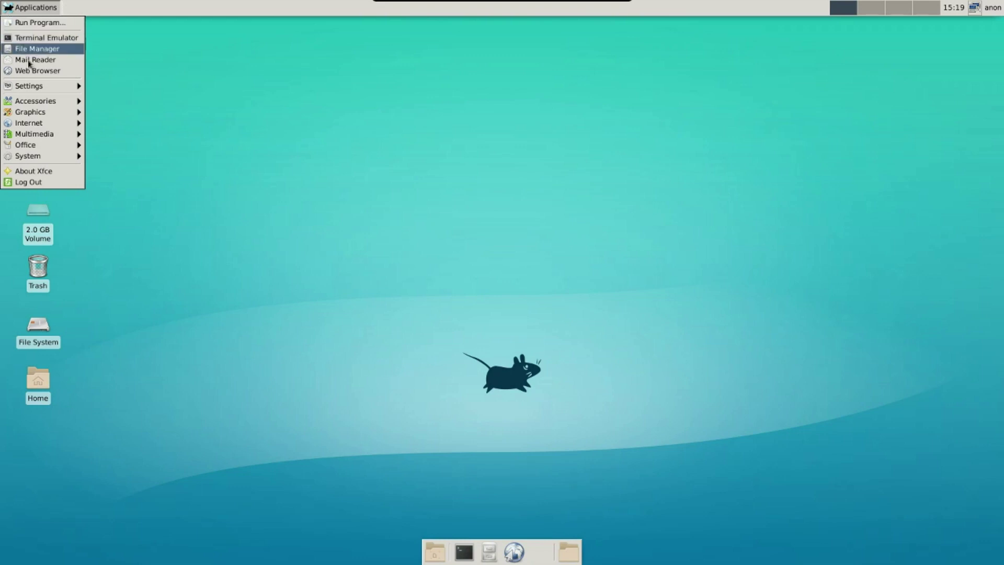
Browse the Settings, Accessories, Internet and System categories, then leave the Applications menu.
mouse_move(30, 86)
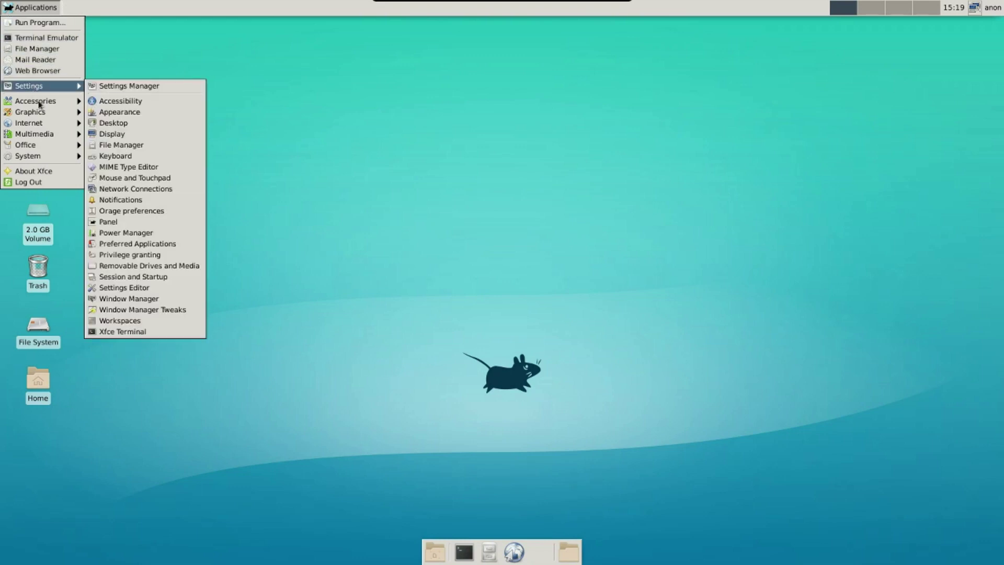
mouse_move(40, 106)
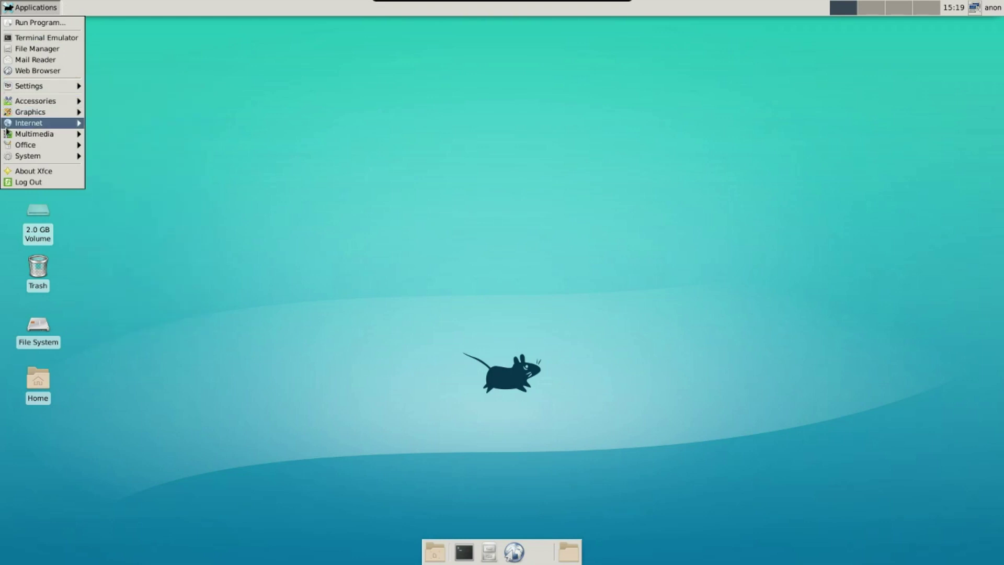
mouse_move(12, 127)
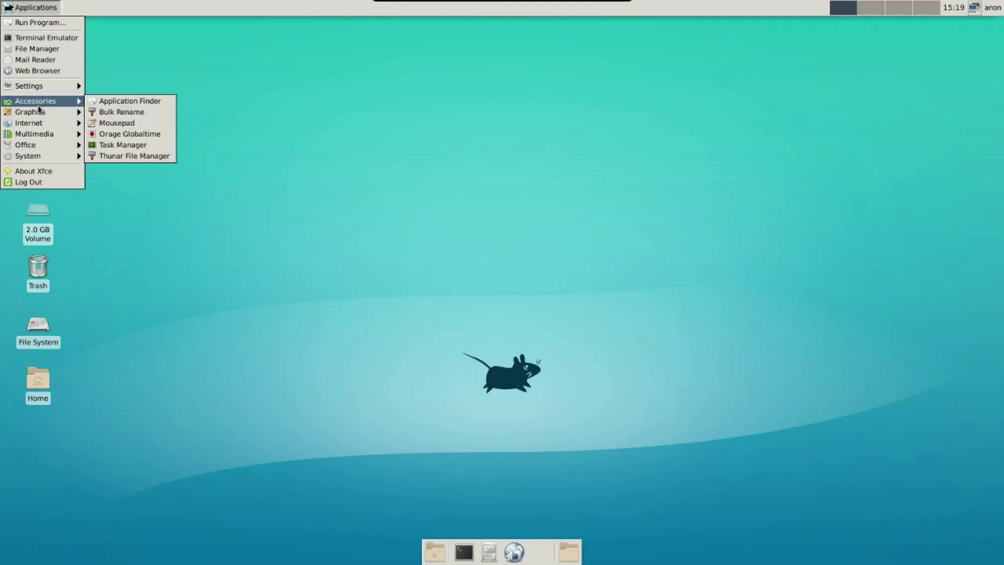
mouse_move(42, 156)
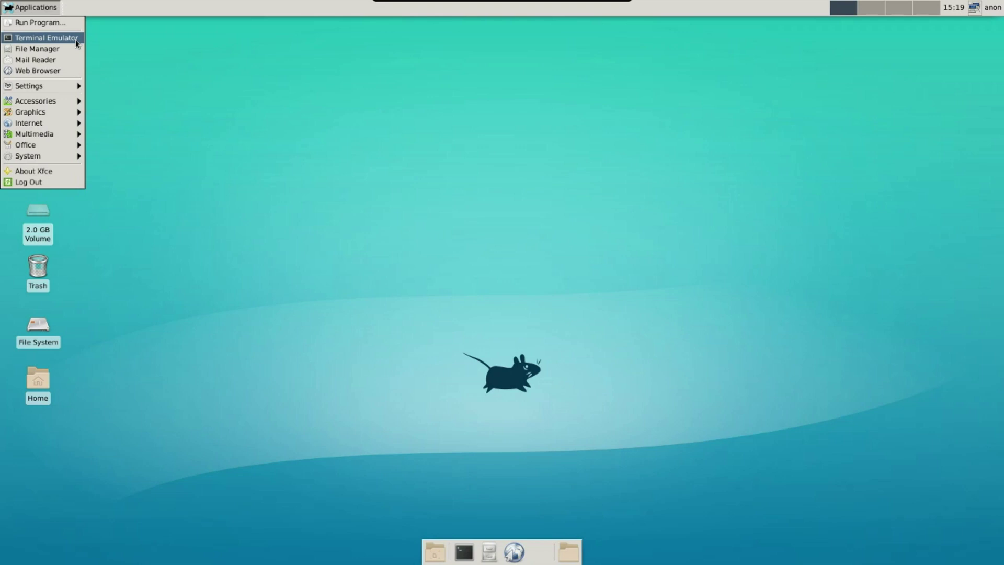
Open Terminal Emulator, move it aside, become root with su, and launch void-installer.
left_click(76, 38)
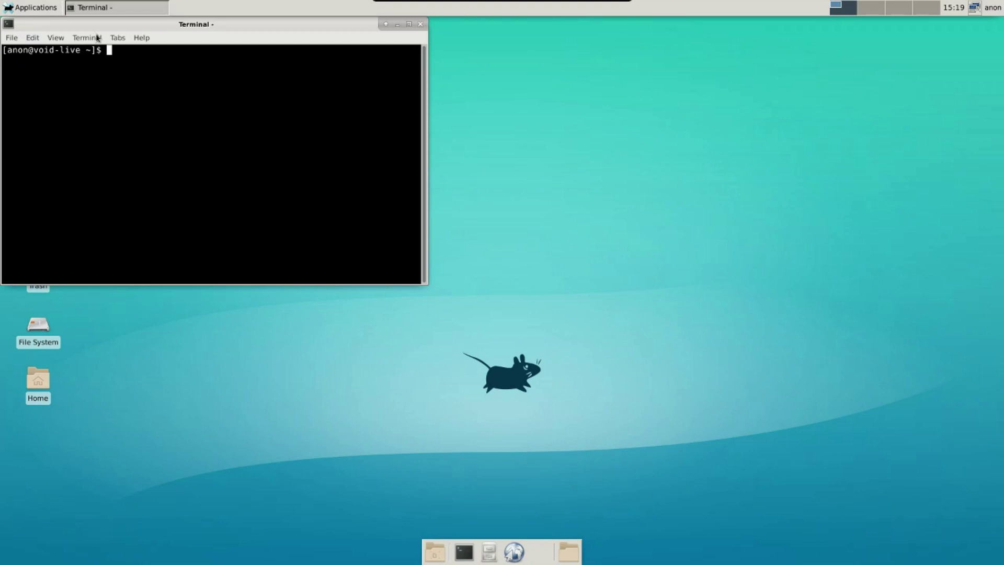
left_click_drag(122, 24, 238, 74)
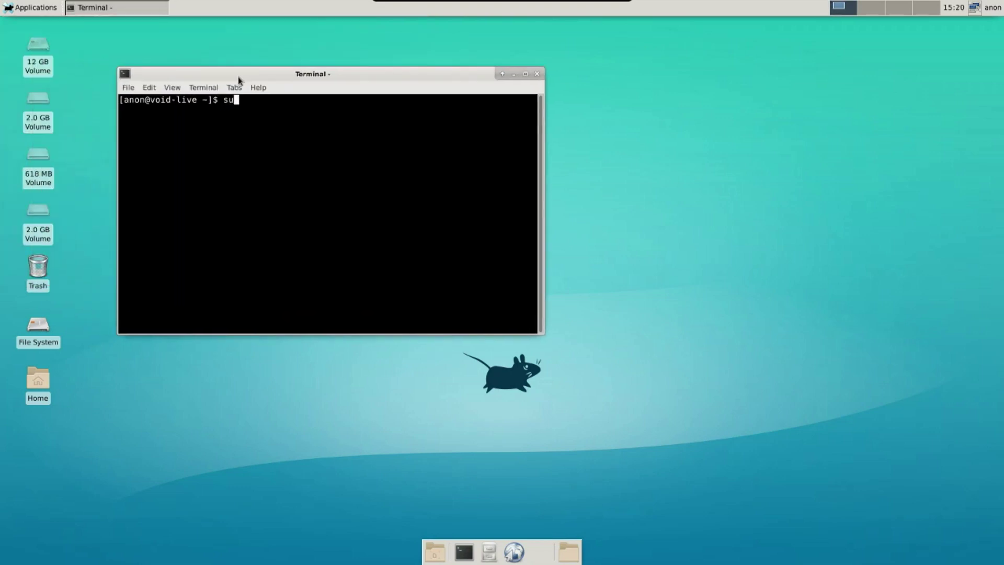
type("su")
key("Return")
key("Return")
type("void-installer")
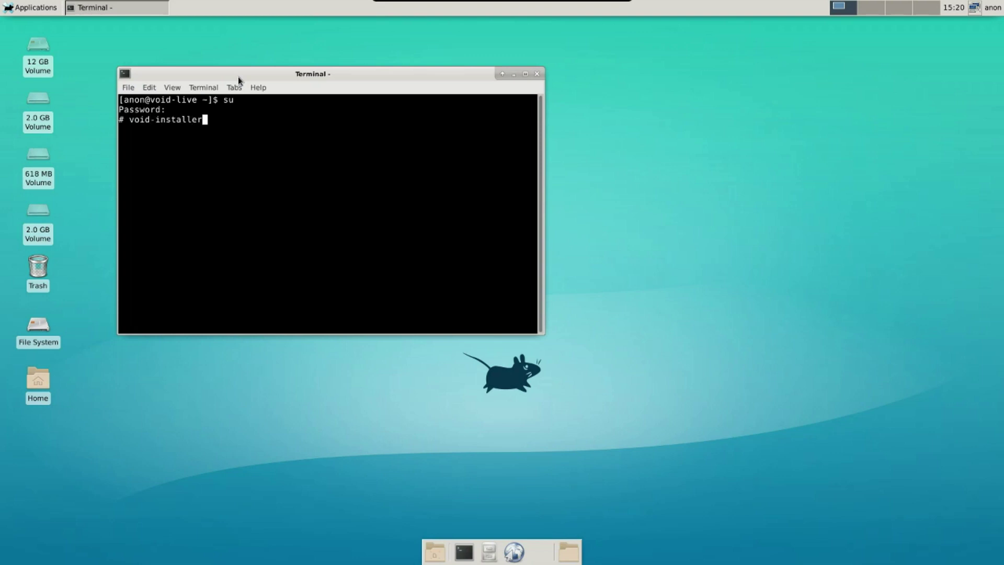
key("Return")
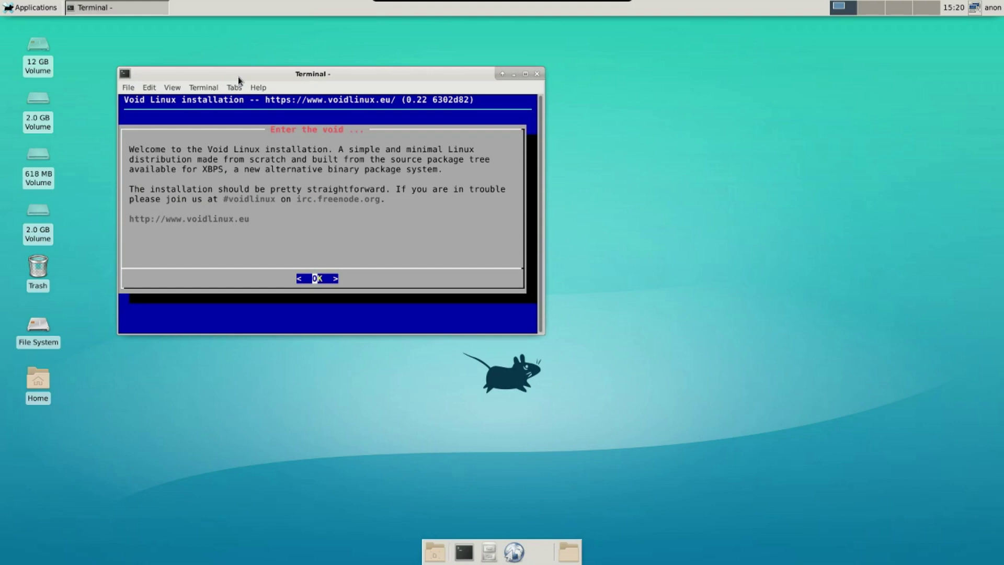
Set the installer keyboard layout to us.
left_click(317, 279)
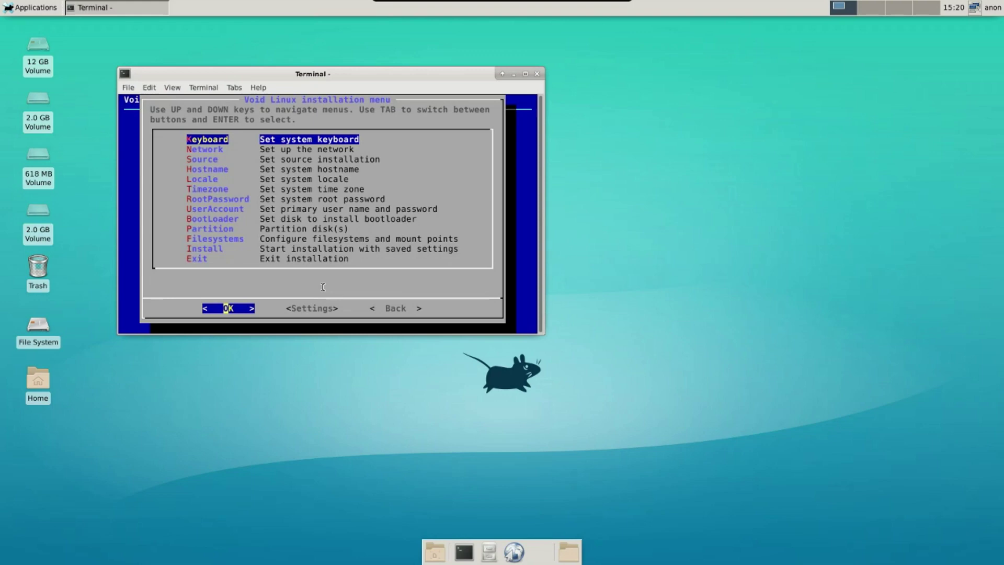
key("Return")
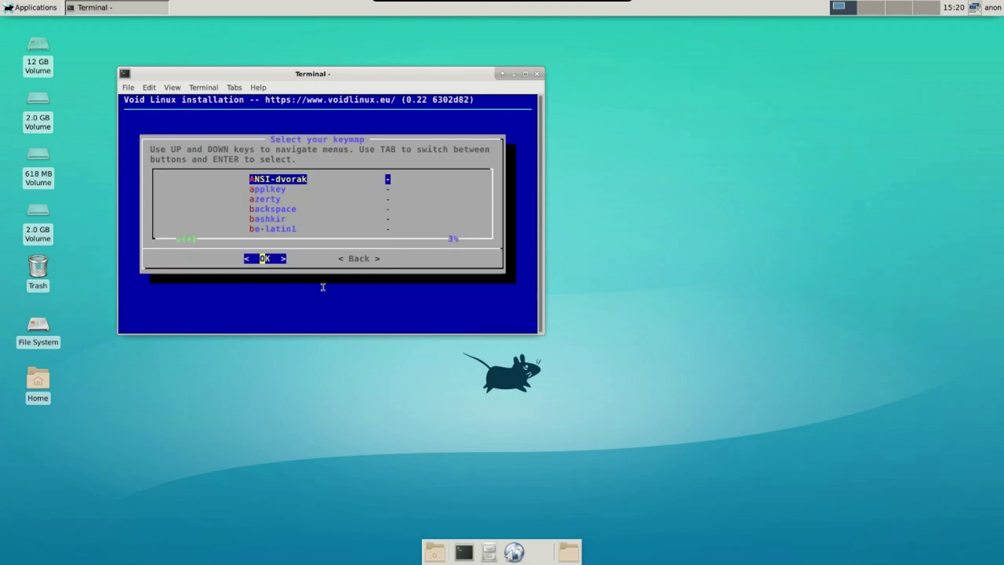
key("u")
key("Down")
key("Down")
key("Down")
key("Down")
key("Down")
key("Down")
key("Down")
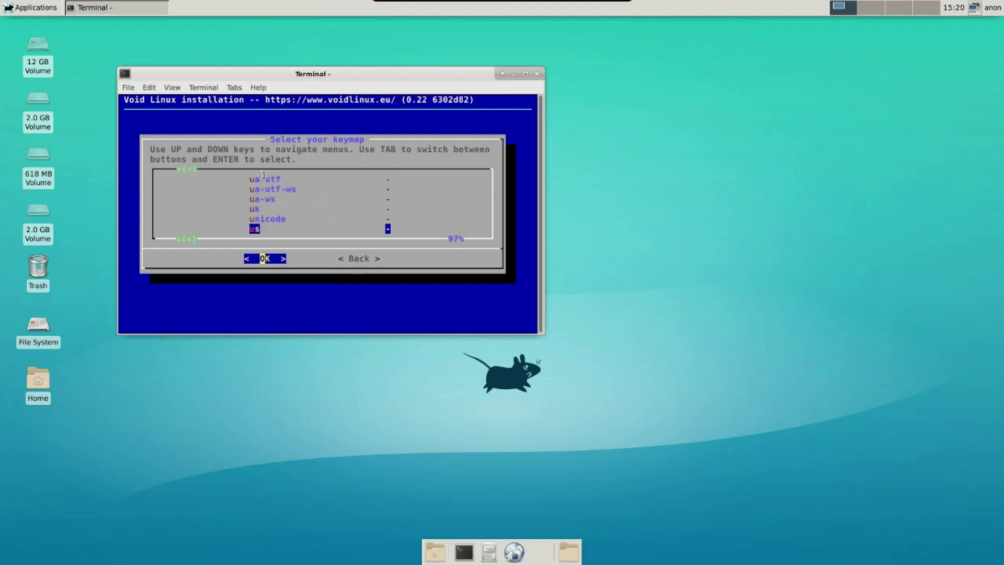
key("Return")
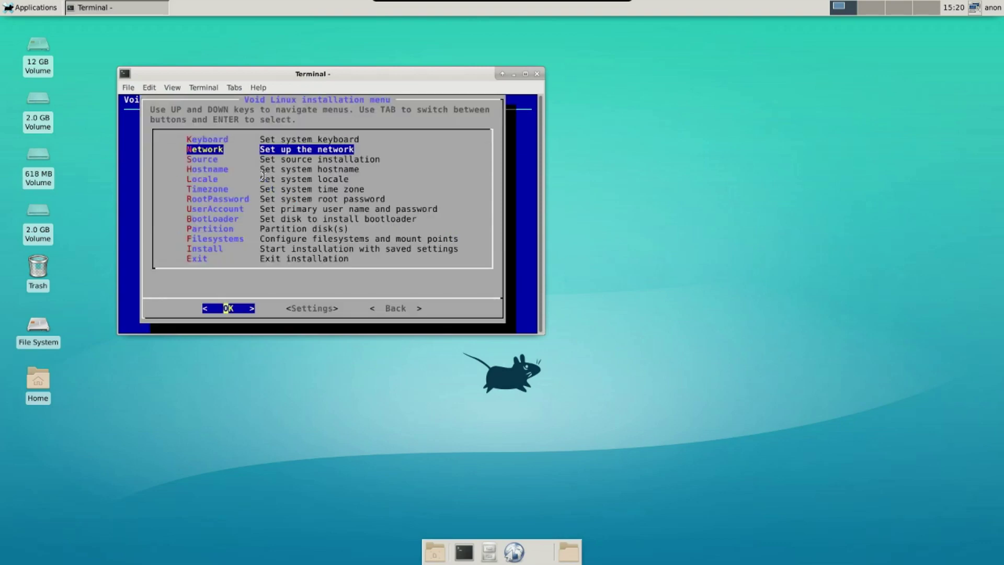
Configure networking on interface enp0s3 via DHCP.
key("Return")
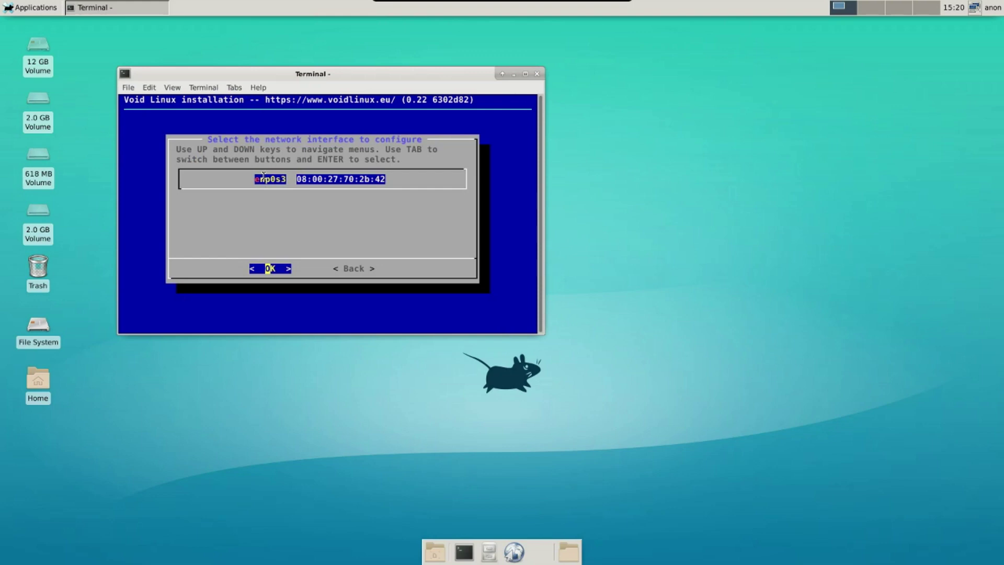
key("Return")
key("Return")
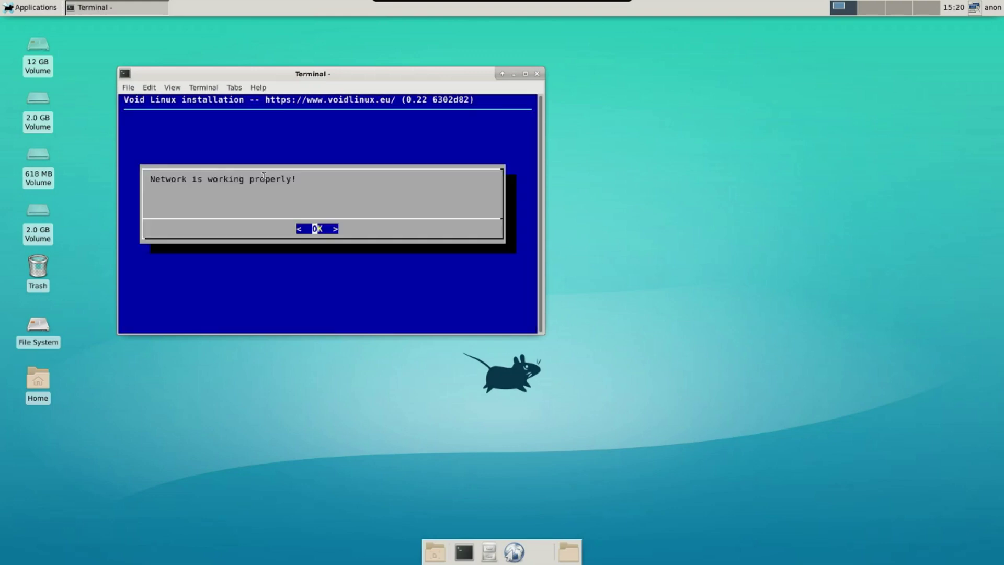
key("Return")
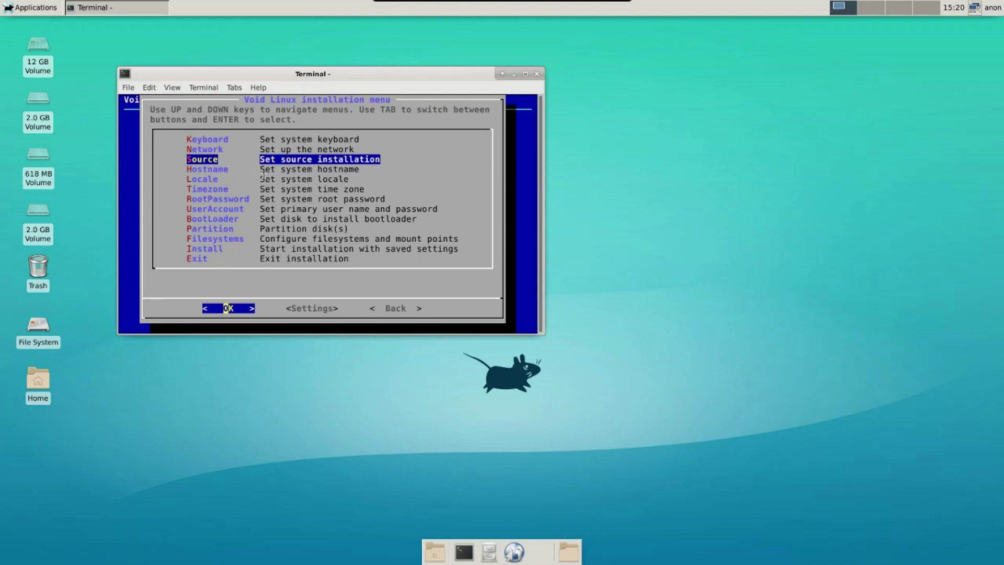
Choose Local (packages from ISO image) as the installation source.
key("Return")
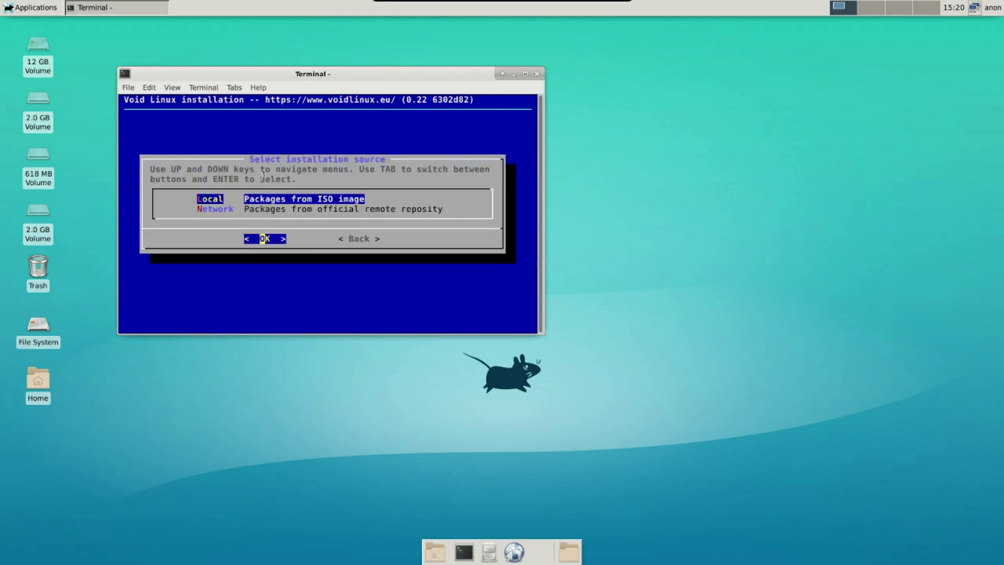
key("Down")
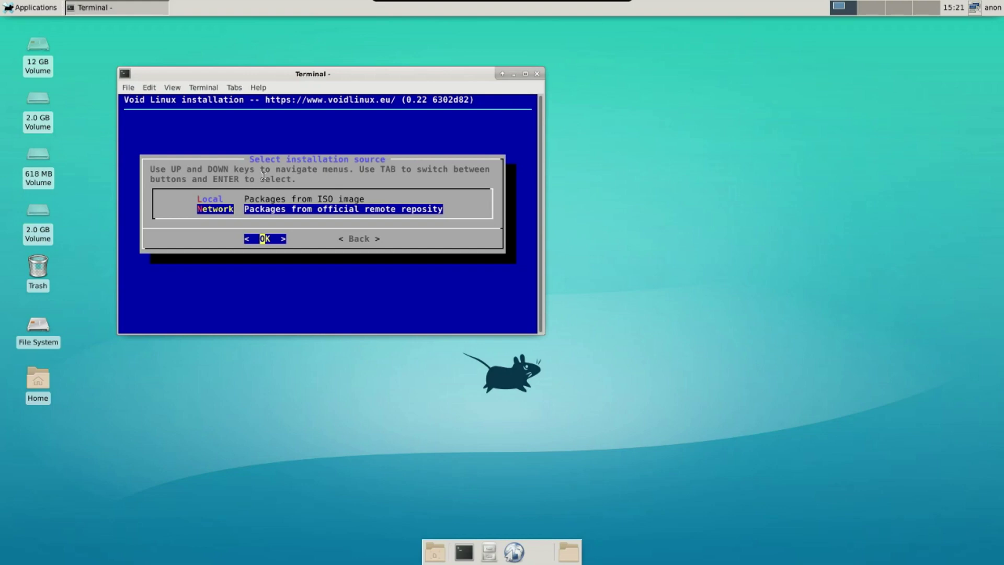
key("Up")
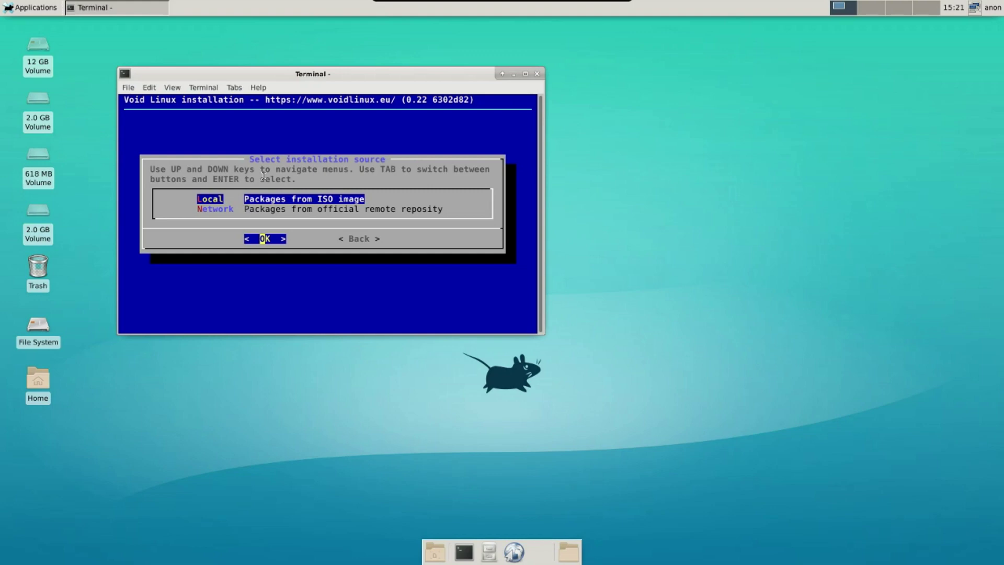
key("Return")
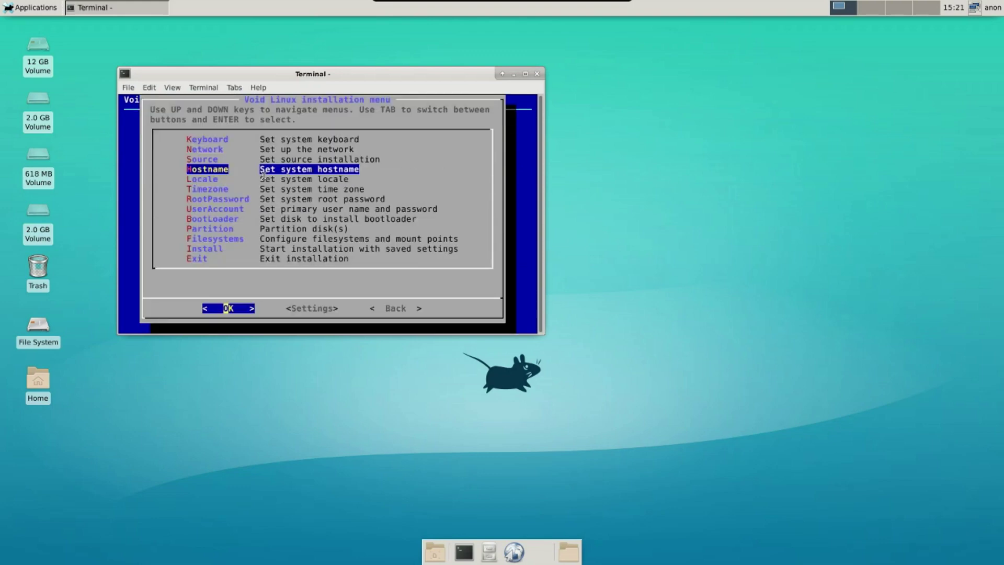
Set the machine hostname to vbox.
key("Return")
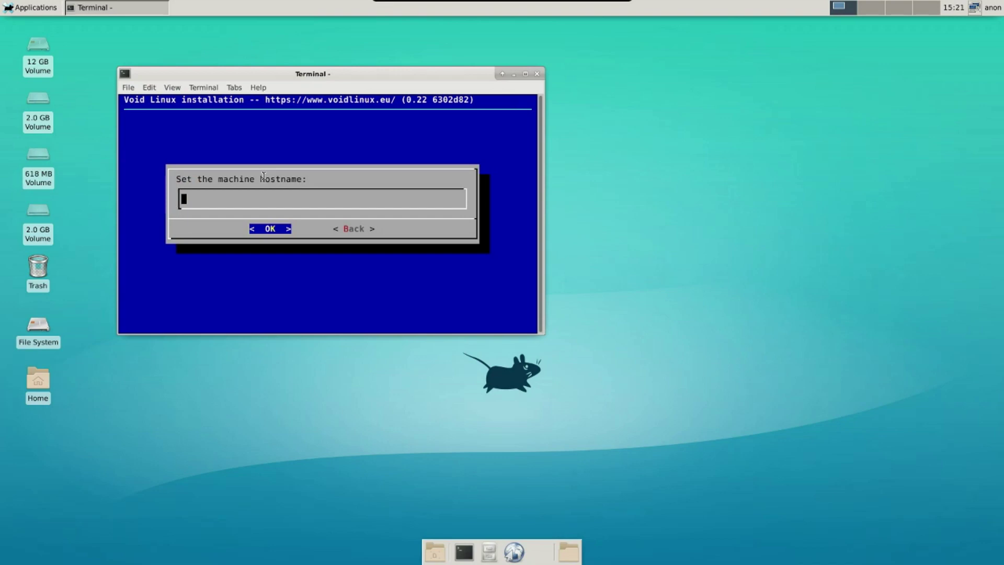
type("vbox")
key("Return")
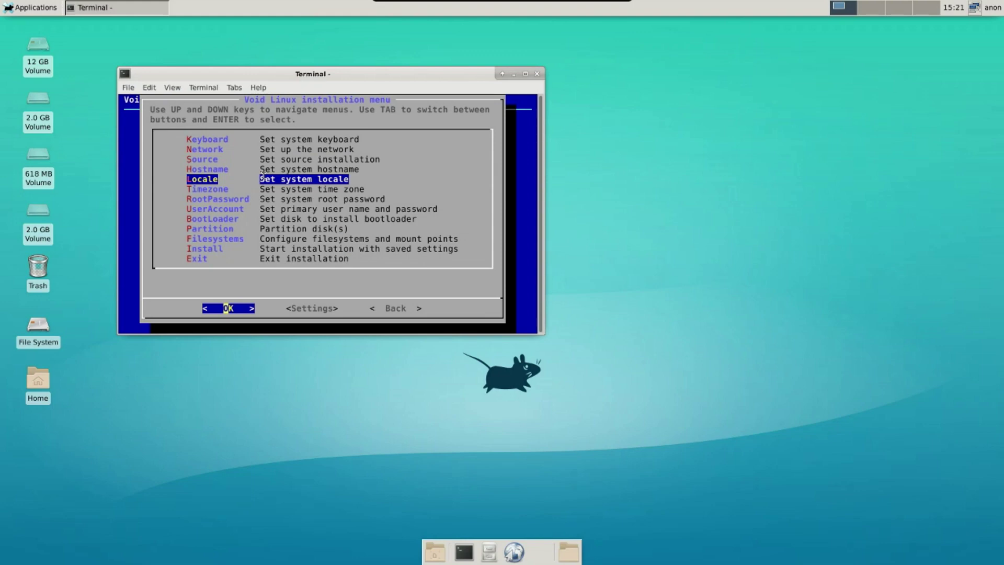
key("Return")
Set the system time zone to America/New_York.
key("Down")
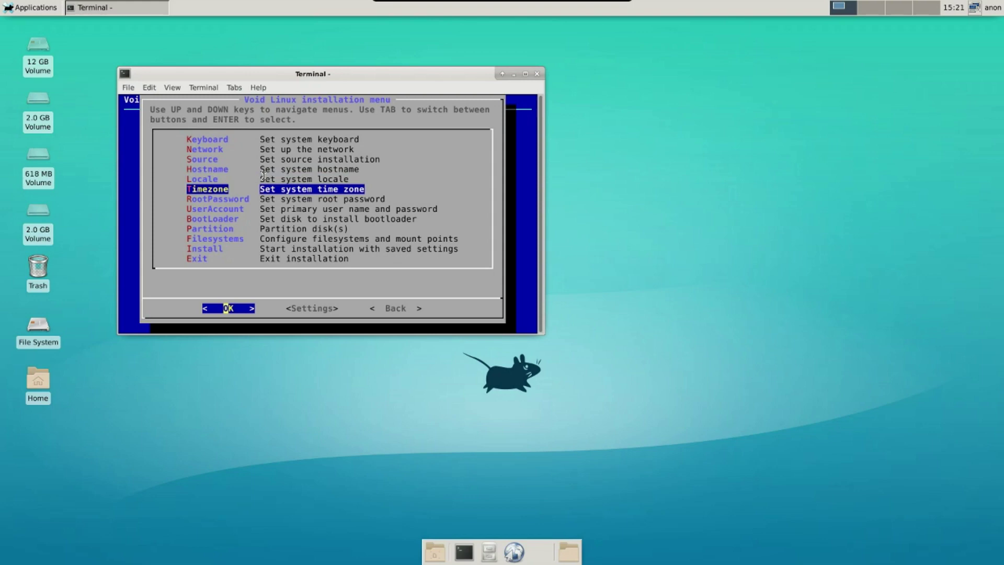
key("Return")
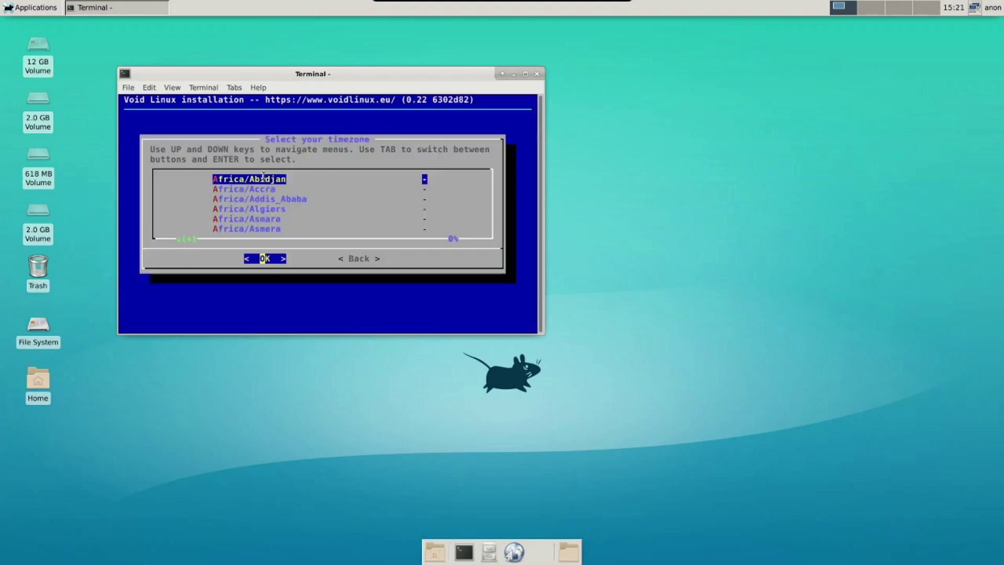
key("Down")
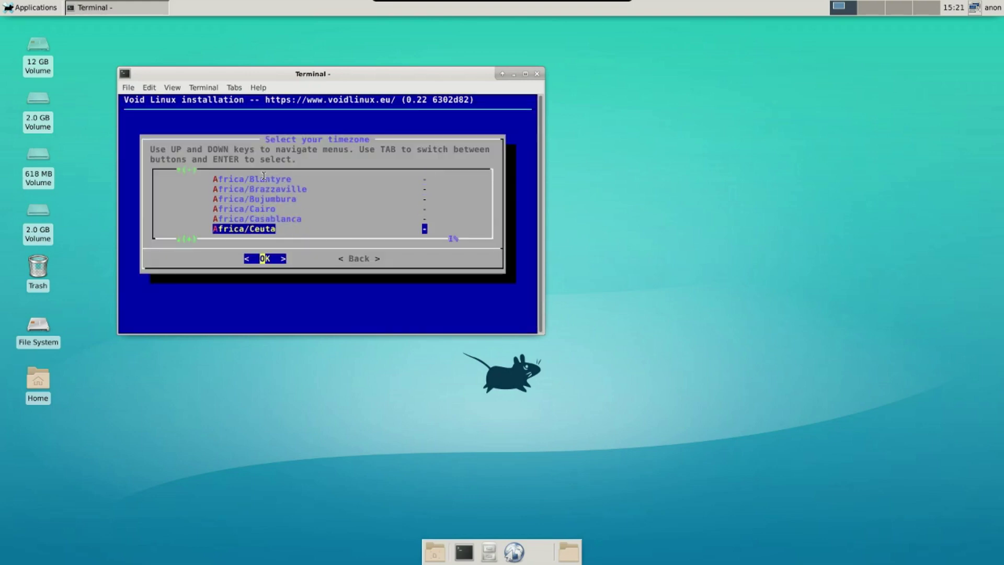
key("Up")
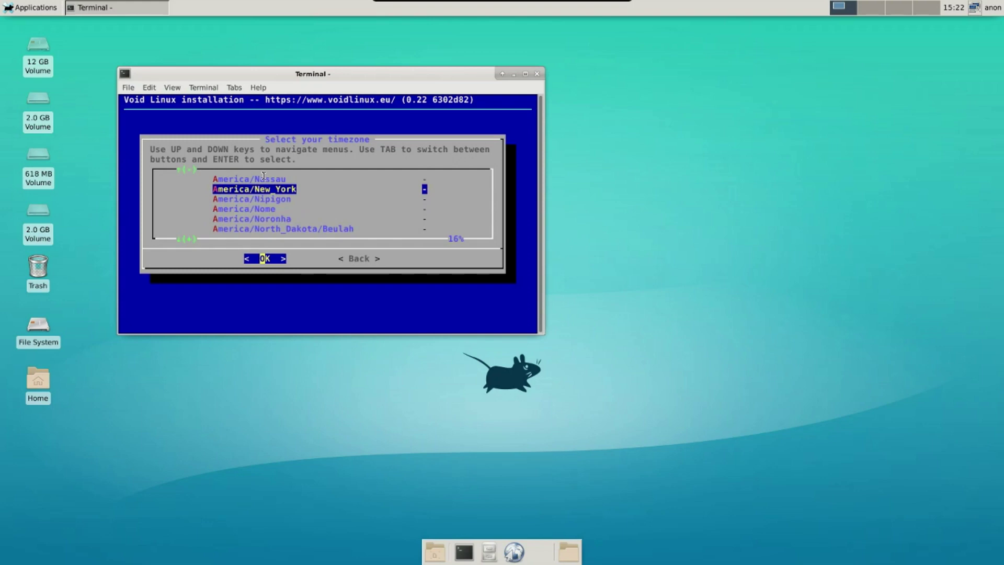
key("Return")
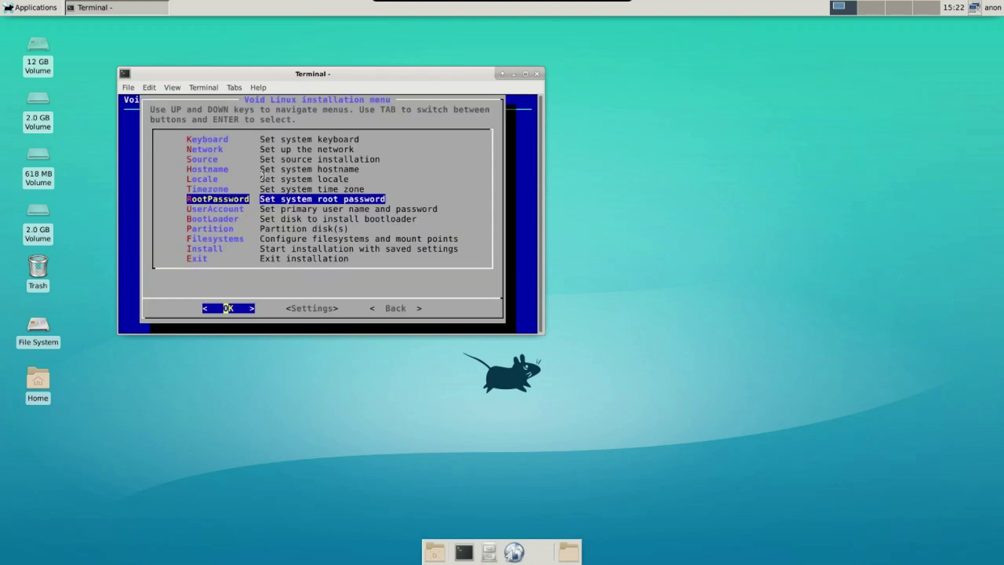
Enter and confirm the root password.
key("Return")
type("****")
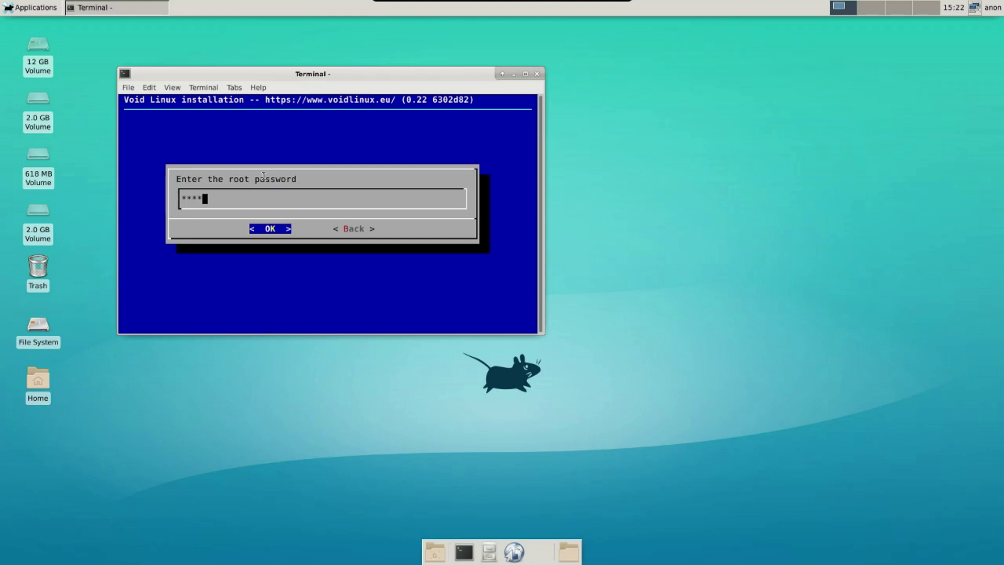
key("Return")
type("****")
key("Return")
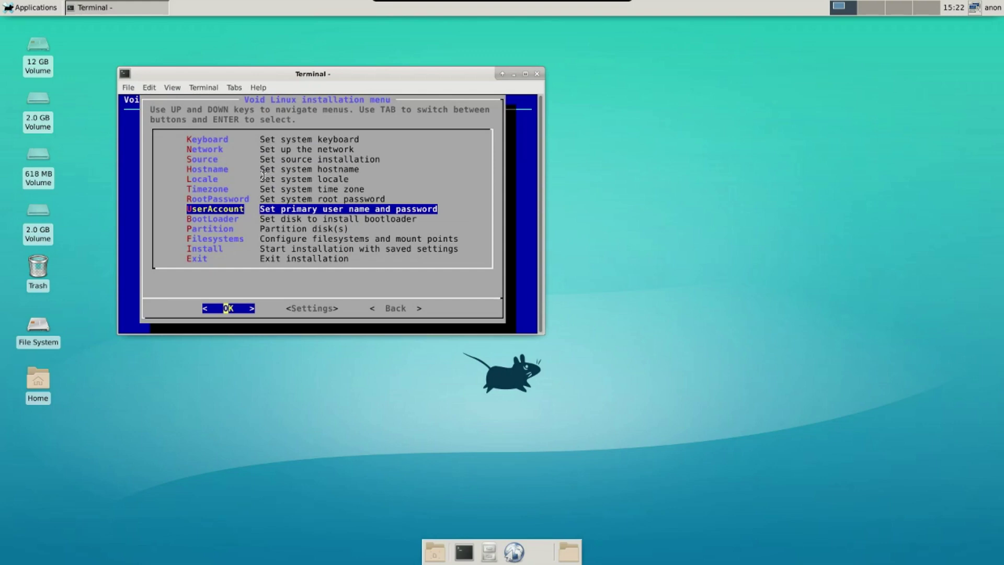
Replace the default login name and full name with the user's own name.
key("Return")
key("BackSpace")
key("BackSpace")
key("BackSpace")
key("BackSpace")
type("spatry")
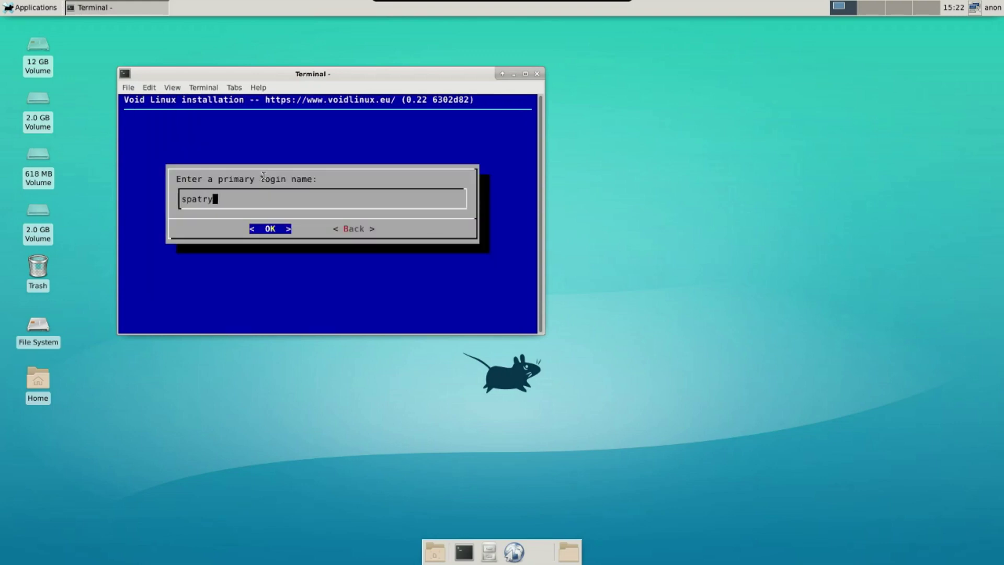
key("Return")
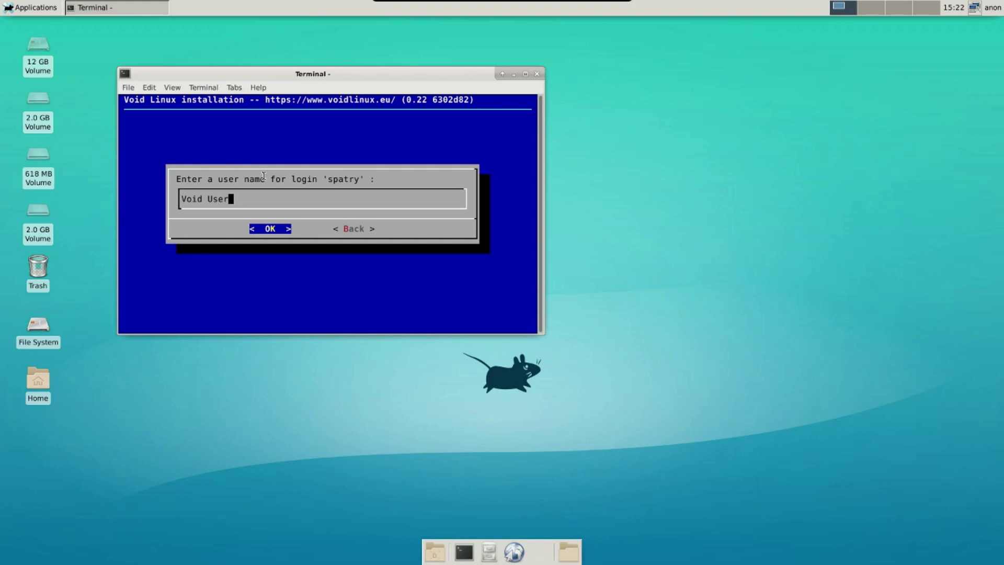
key("BackSpace")
key("BackSpace")
key("BackSpace")
key("BackSpace")
key("BackSpace")
key("BackSpace")
key("BackSpace")
key("BackSpace")
key("BackSpace")
type("spatry")
key("Return")
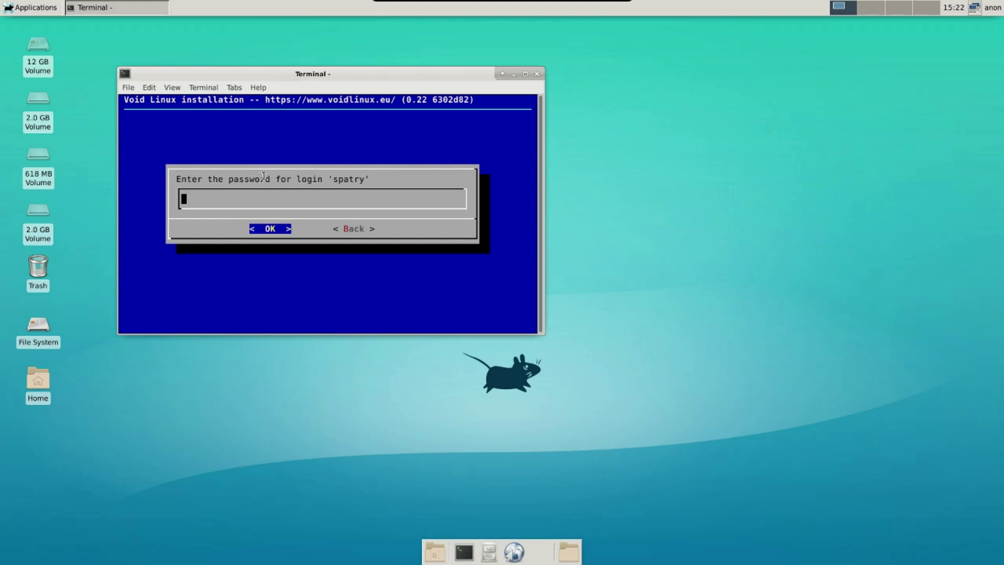
Enter and confirm the user account password.
type("****")
key("Return")
type("****")
key("Return")
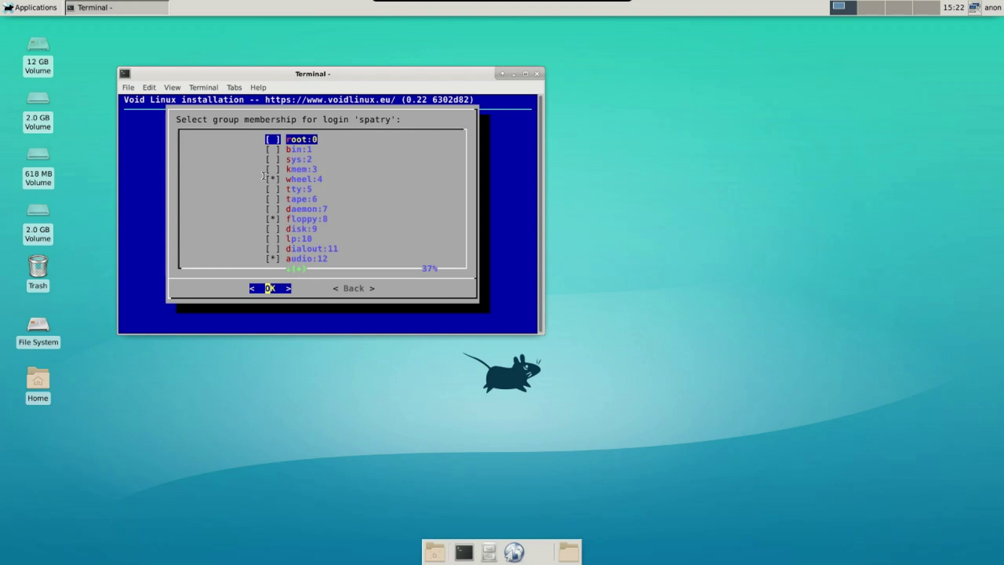
Add the user to the root:0 group and accept the group memberships.
key("Down")
key("Down")
key("Up")
key("Up")
key("space")
key("Down")
key("Down")
key("Down")
key("Down")
key("Down")
key("Down")
key("Down")
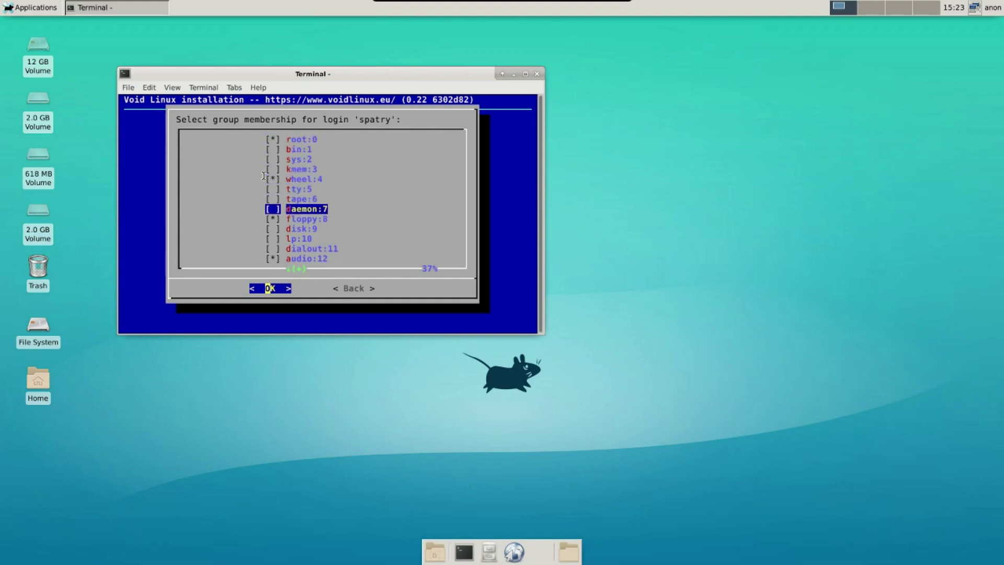
key("Down")
key("Down")
key("Down")
key("Down")
key("Down")
key("Down")
key("Down")
key("Down")
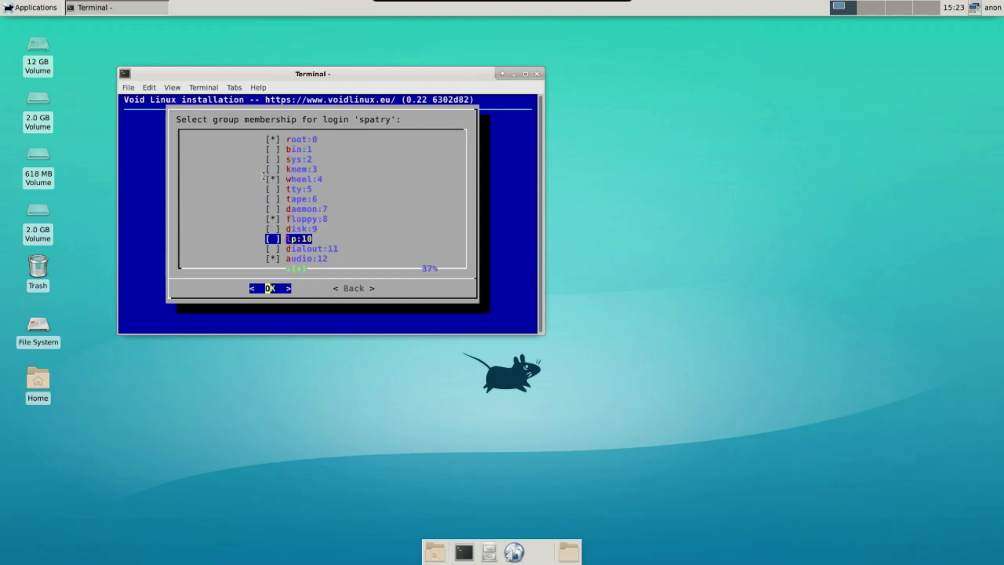
key("Down")
key("Down")
key("Down")
key("Down")
key("Down")
key("Down")
key("Down")
key("Down")
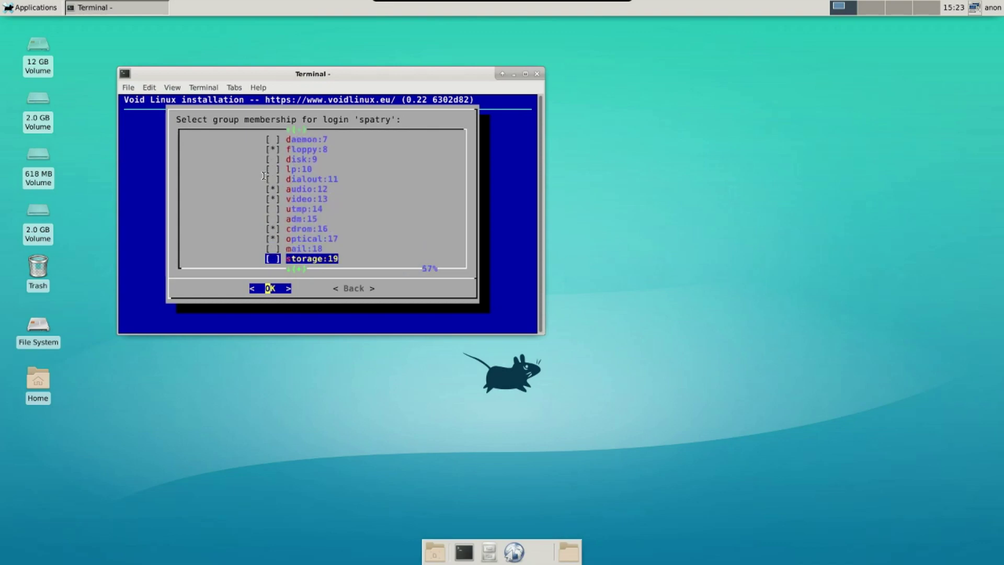
key("Down")
key("Down")
key("Down")
key("Down")
key("Down")
key("Down")
key("Down")
key("Down")
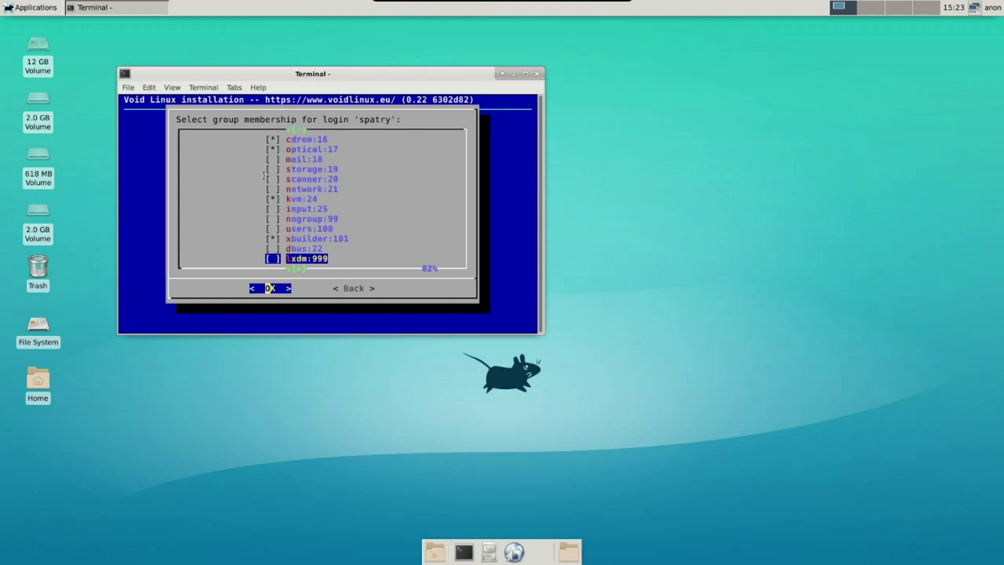
key("Down")
key("Down")
key("Down")
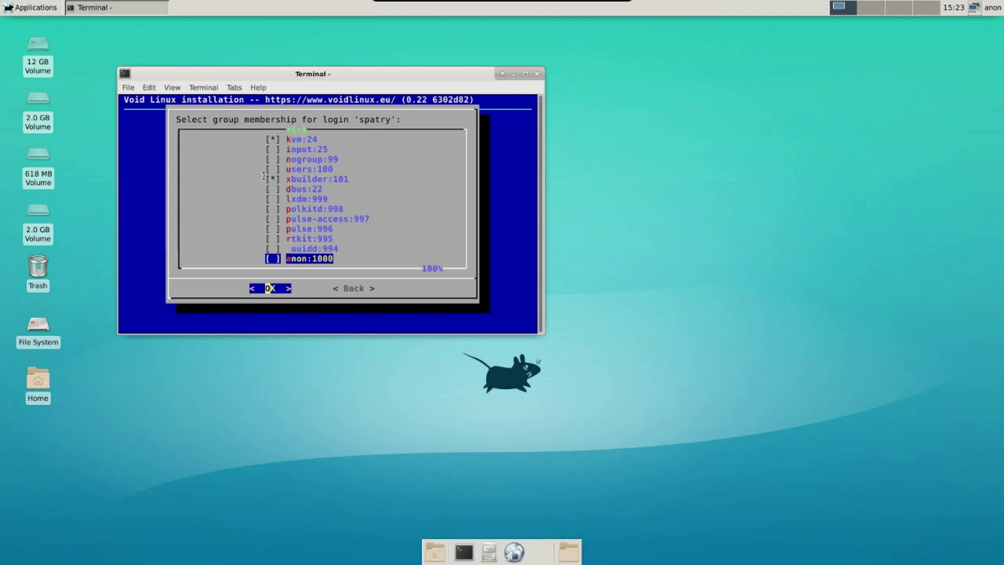
key("Return")
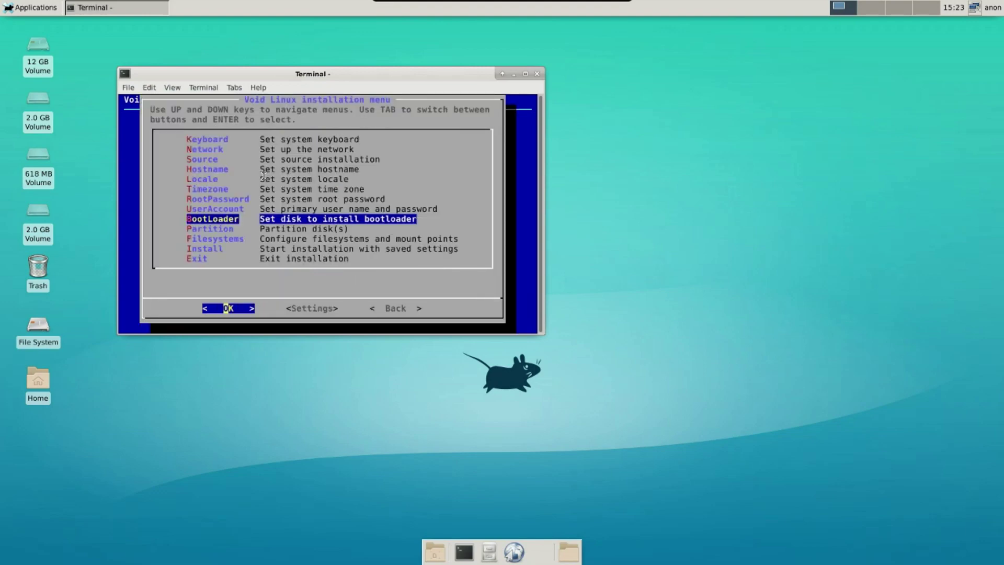
Install the bootloader on /dev/sda and answer the graphical terminal prompt.
key("Return")
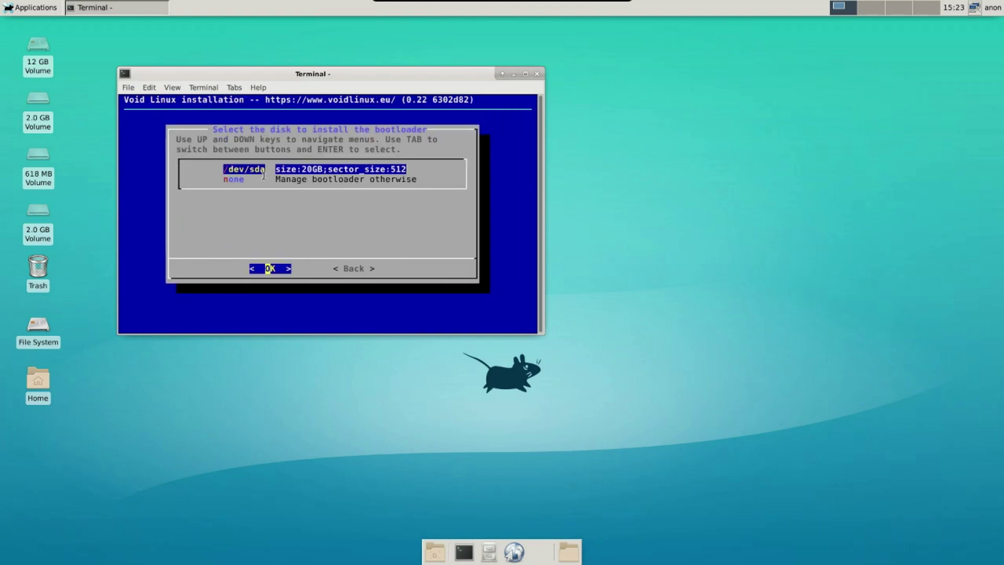
key("Return")
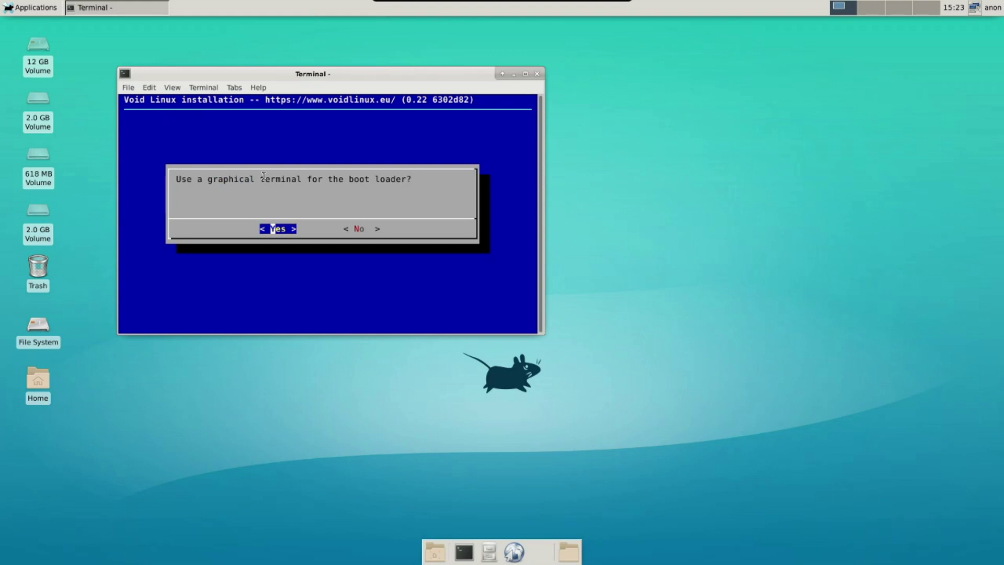
key("Return")
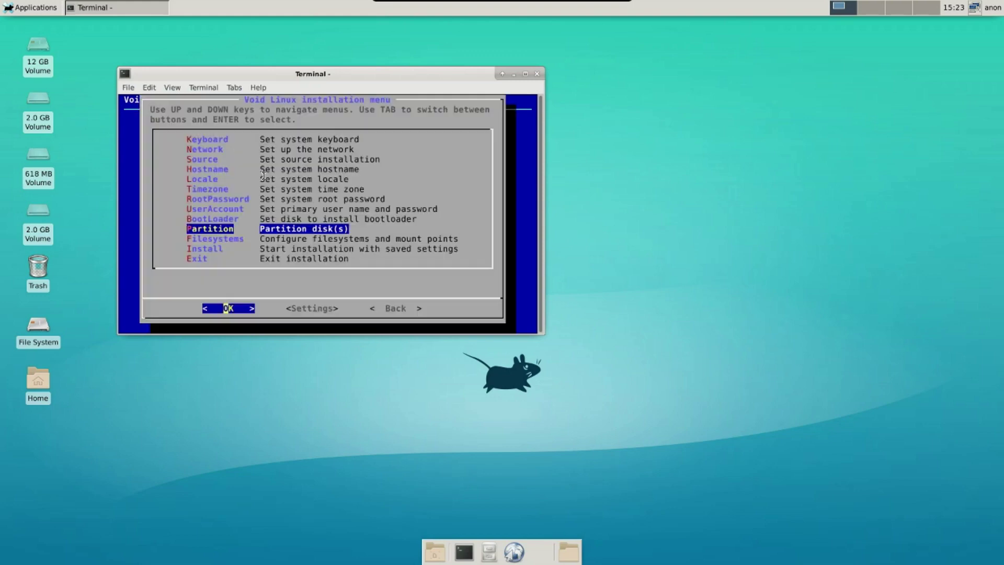
Review the /dev/sda partitions in cfdisk and quit without writing changes.
key("Return")
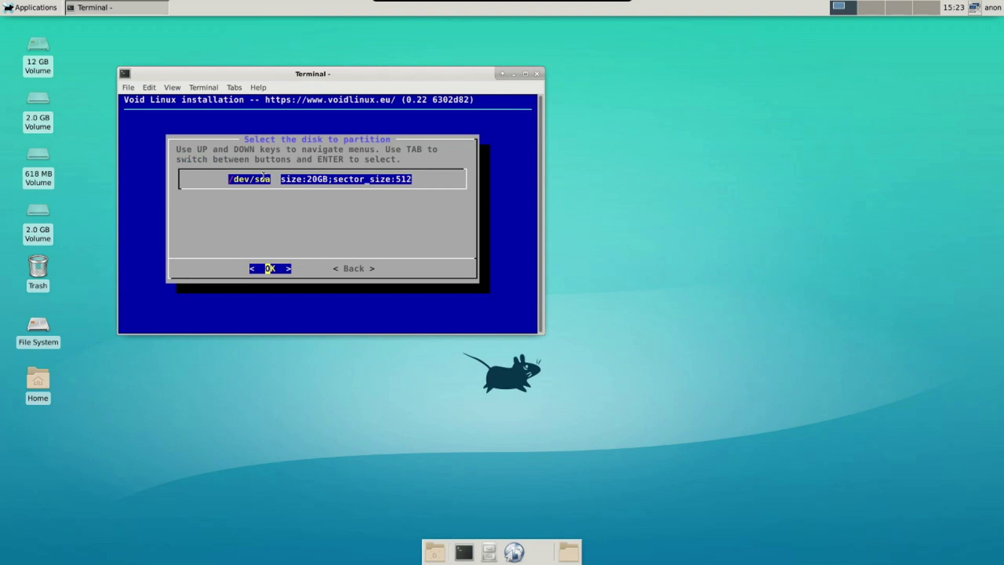
key("Return")
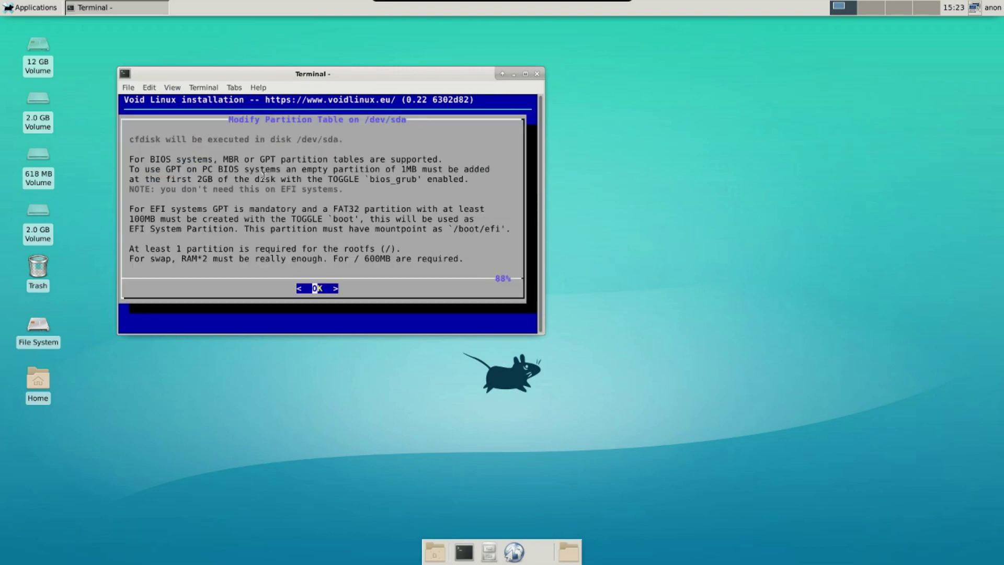
key("Return")
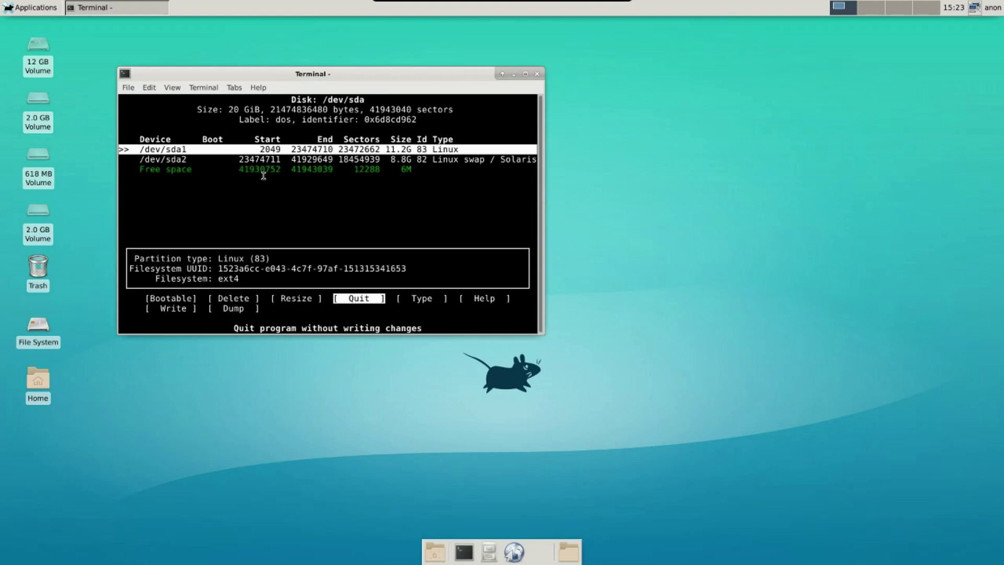
key("Return")
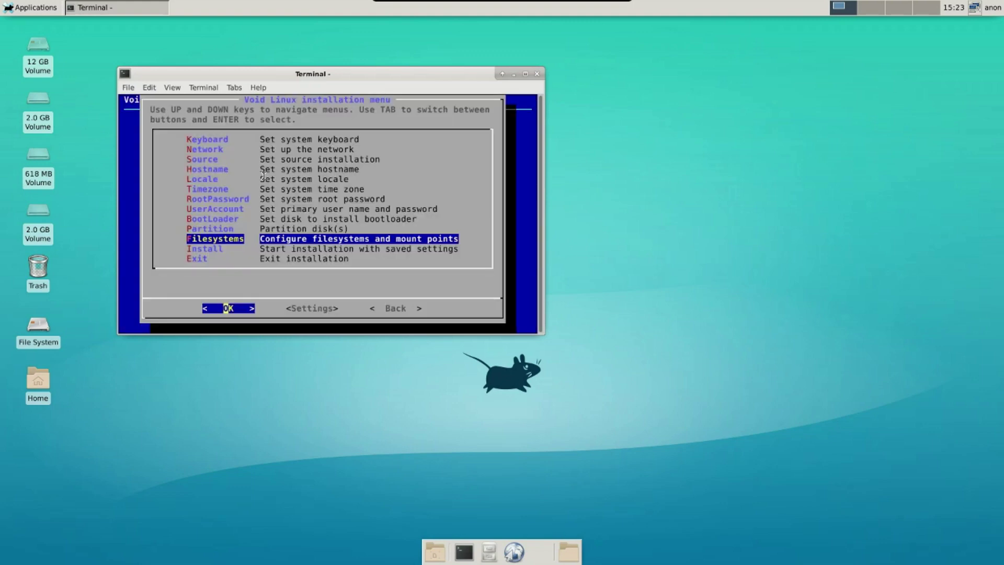
Format /dev/sda1 as a new ext4 filesystem mounted at /.
key("Return")
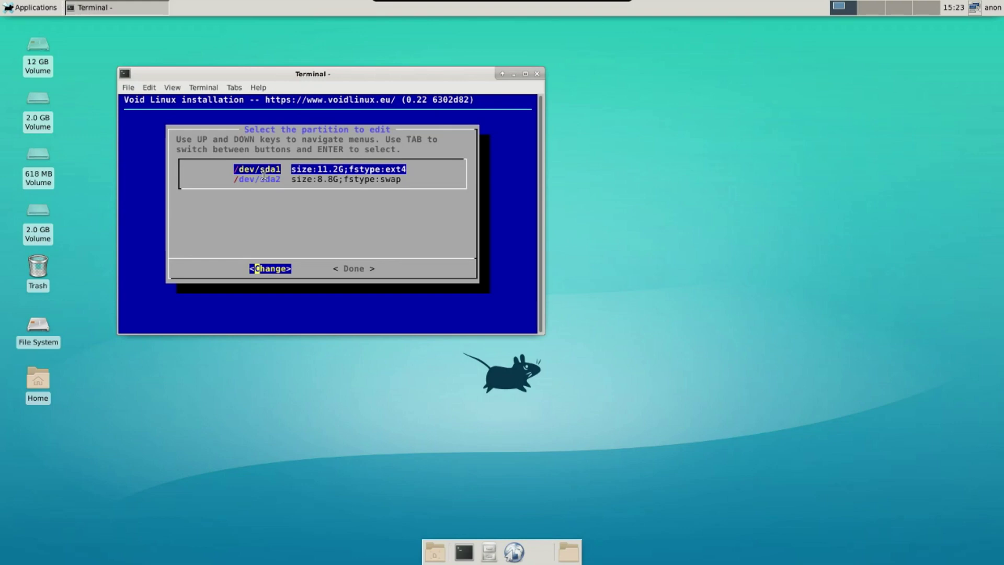
key("Return")
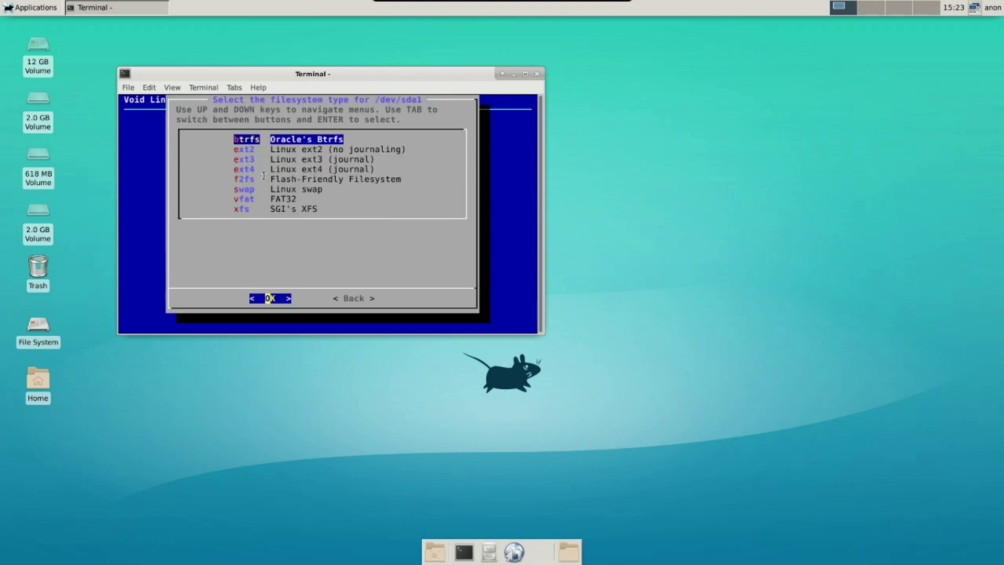
key("Down")
key("Down")
key("Down")
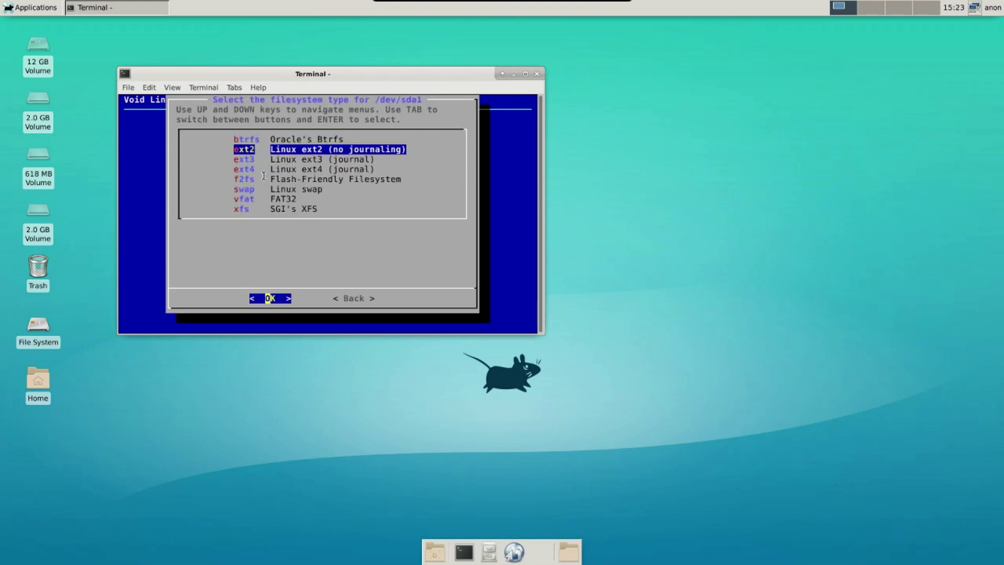
key("Return")
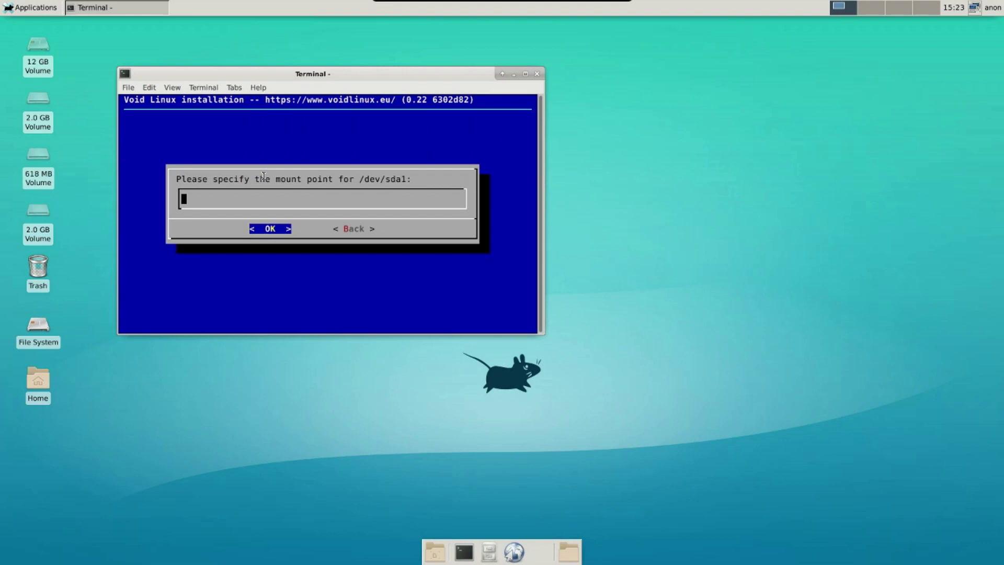
type("/")
key("Return")
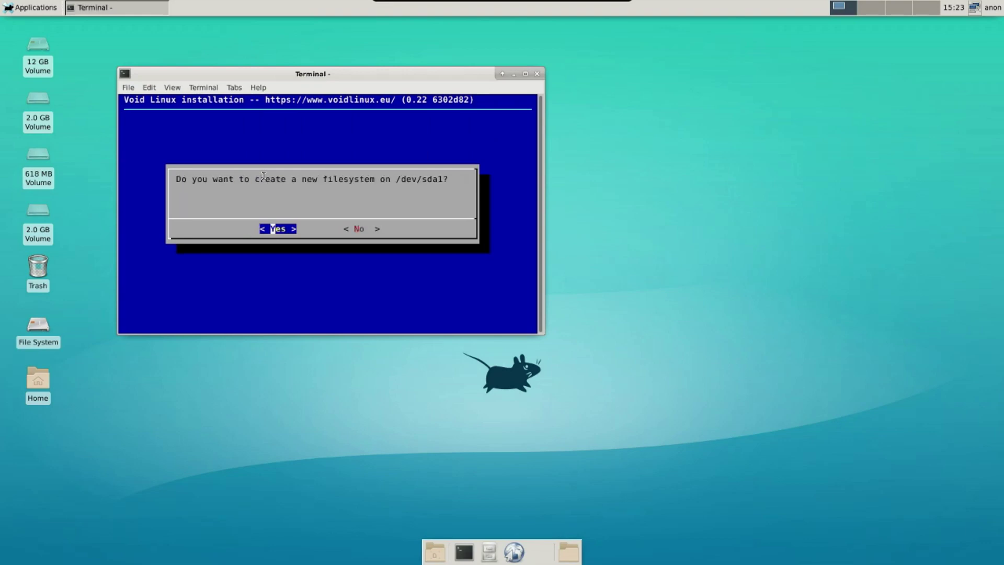
key("Return")
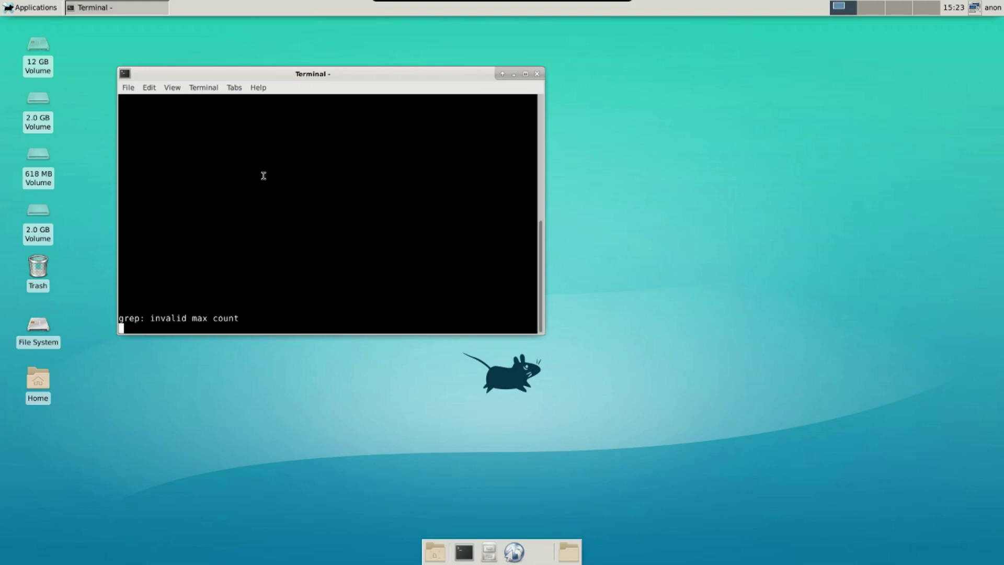
Assign swap to /dev/sda2 without reformatting, then finish filesystem setup.
key("Down")
key("Return")
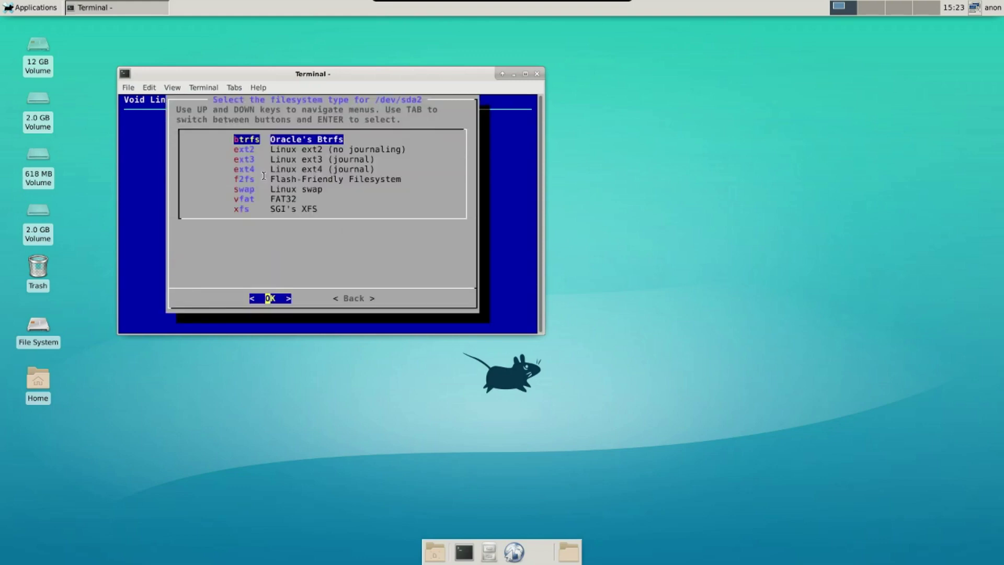
key("Down")
key("Down")
key("Down")
key("Down")
key("Down")
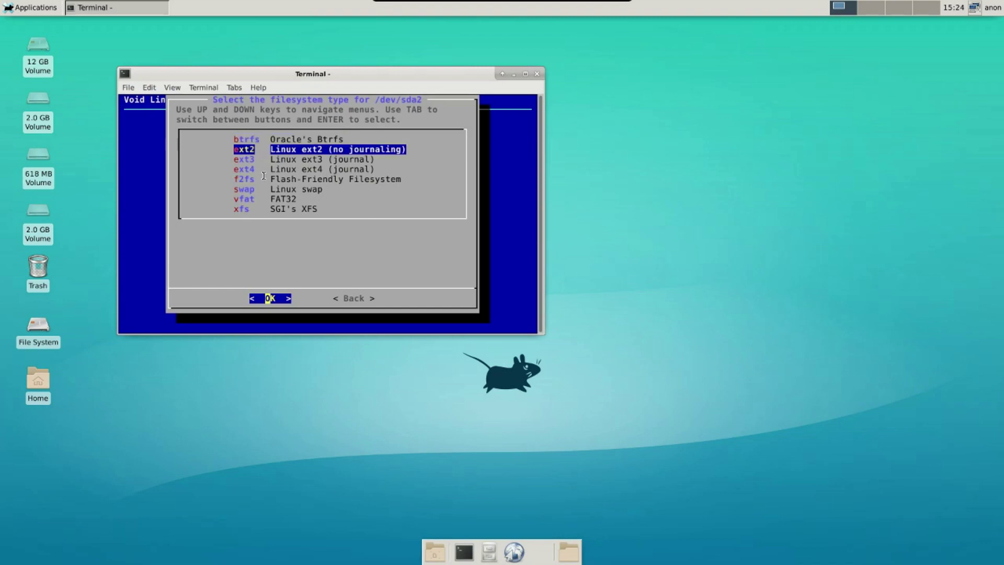
key("Return")
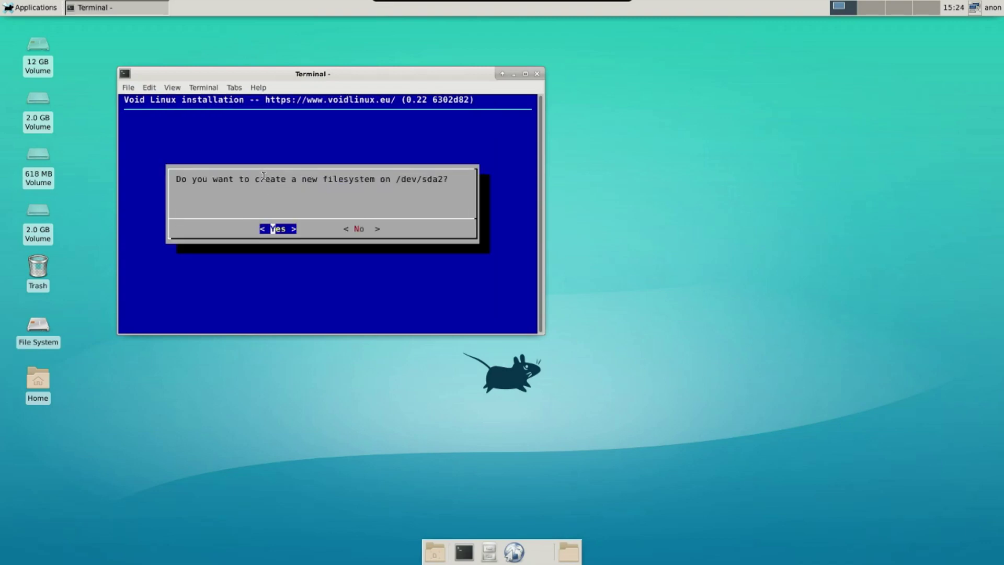
key("Tab")
key("Return")
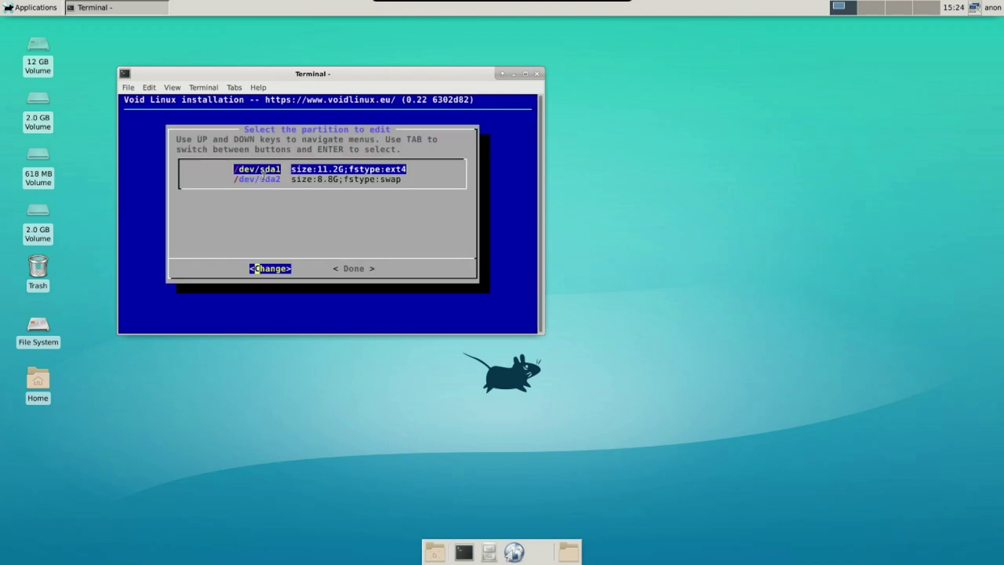
key("Tab")
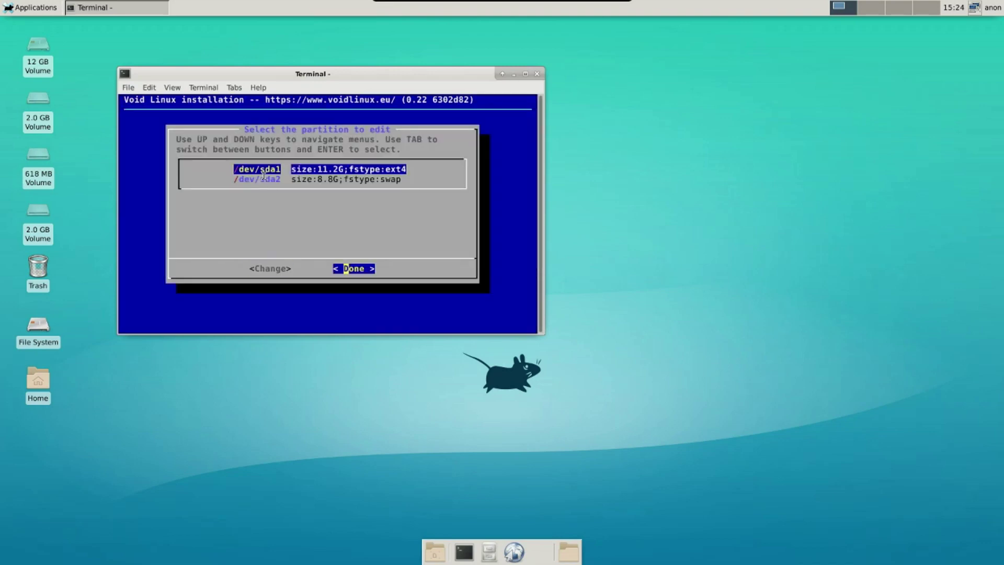
key("Return")
key("Down")
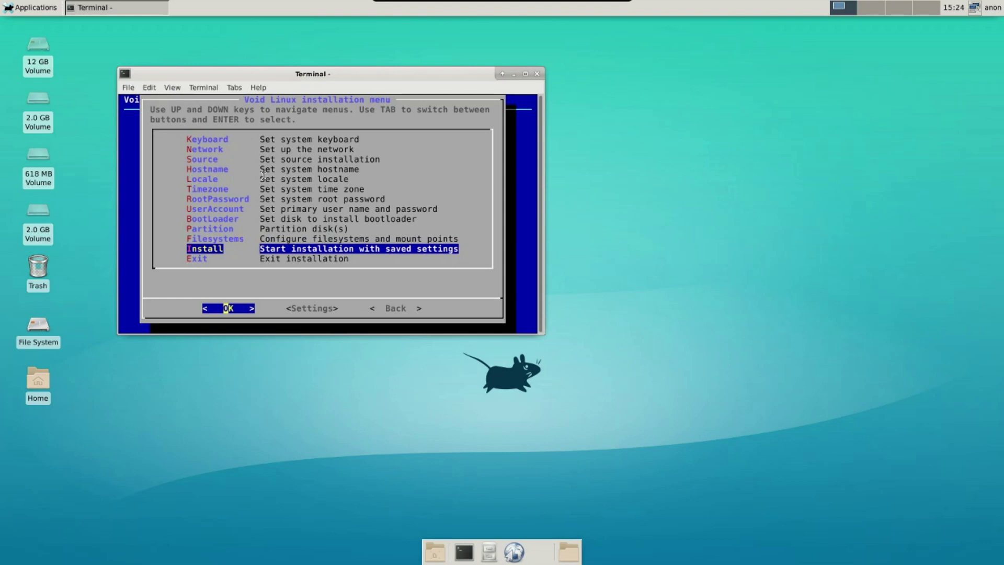
Run the installation, confirm the listed operations, and reboot after the success message.
key("Return")
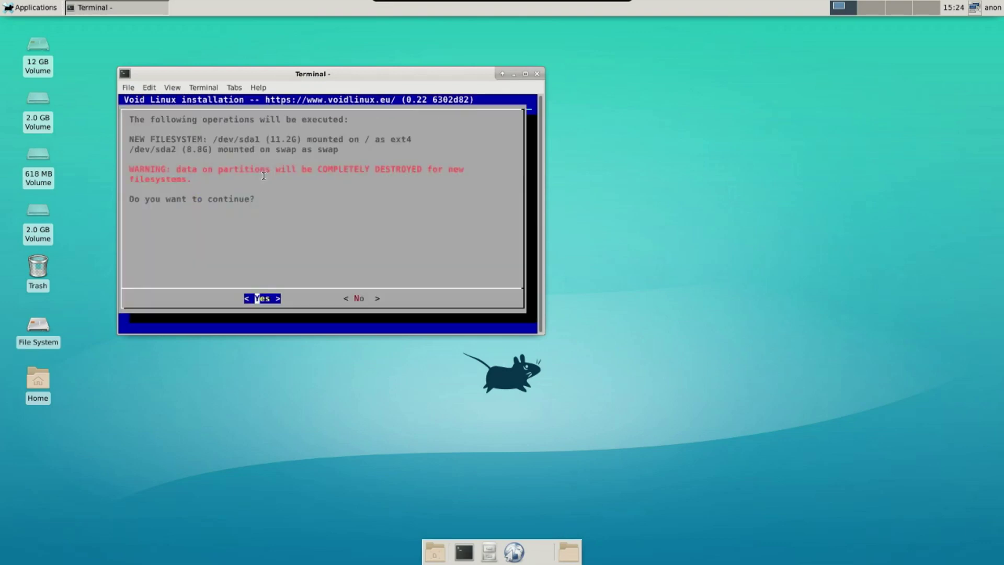
key("Return")
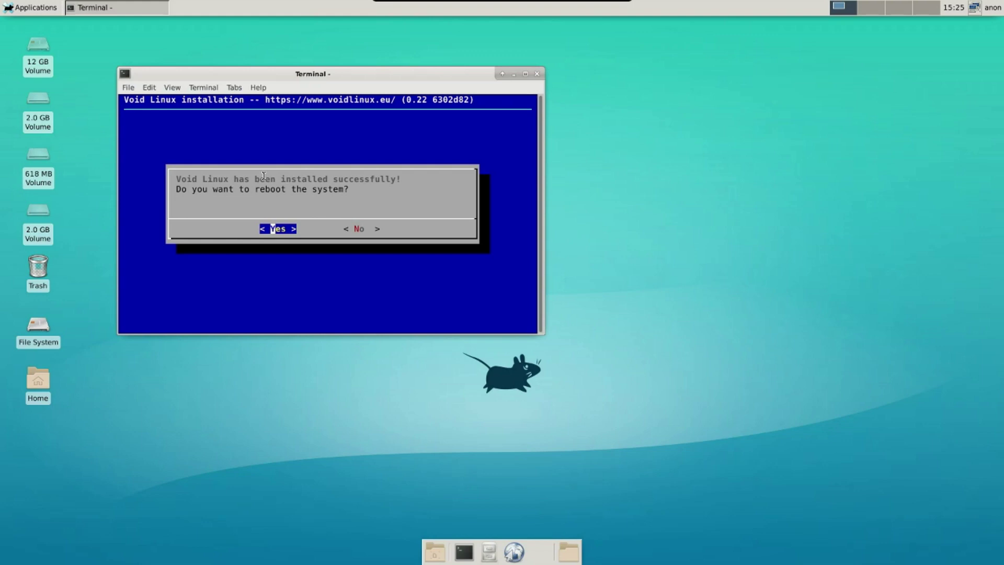
key("Return")
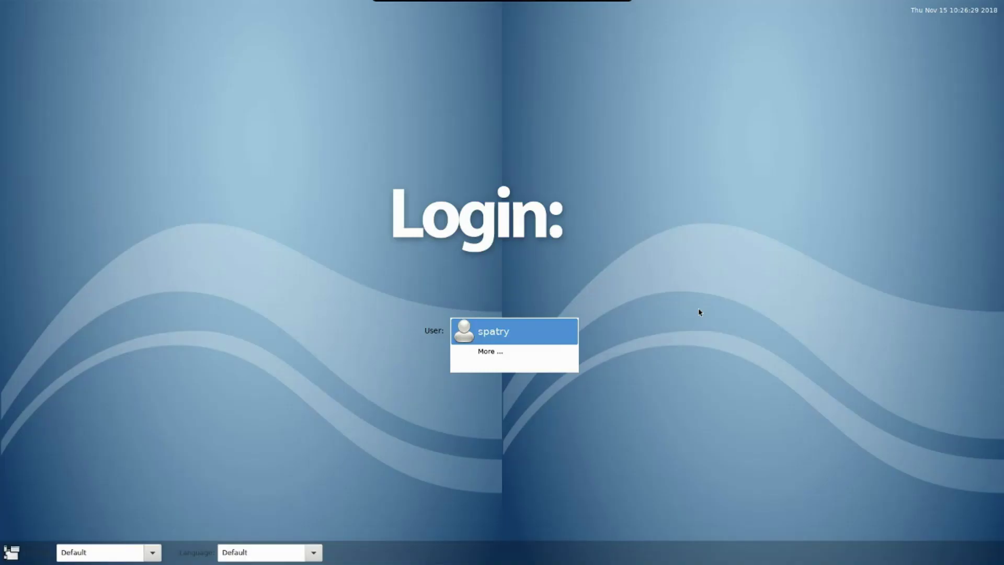
Log in at LXDM by entering the user name manually, then accept the default Xfce panel config.
left_click(517, 351)
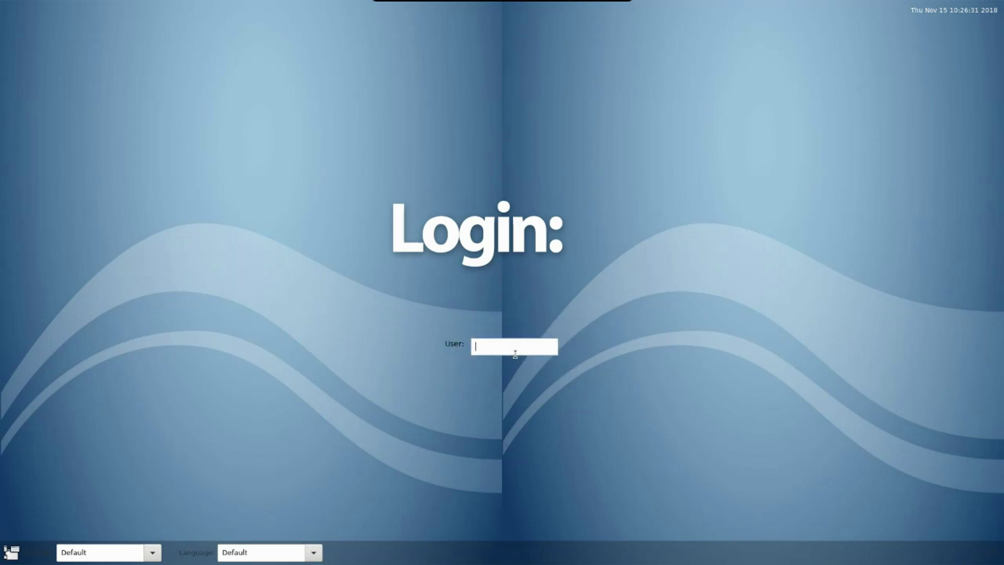
type("11")
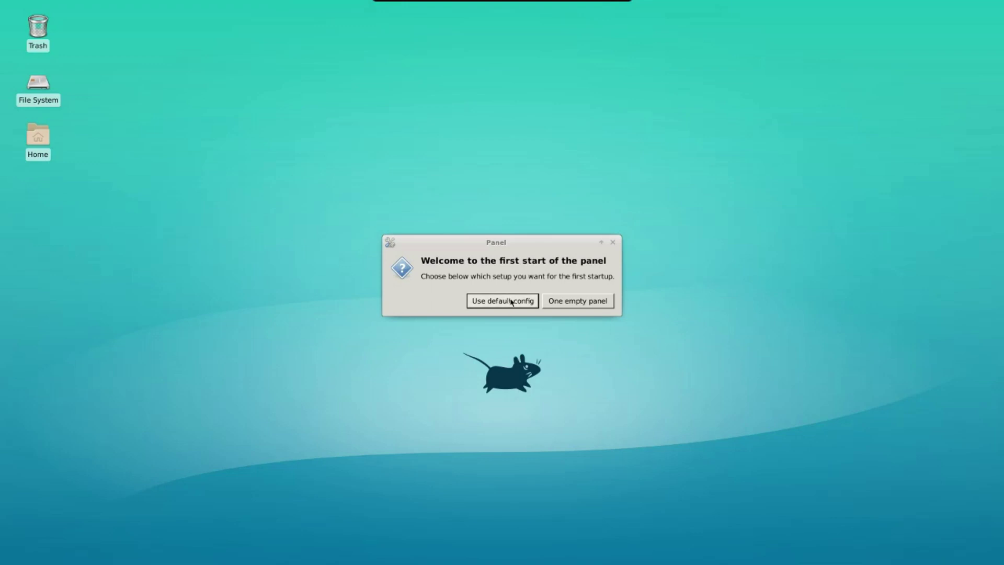
left_click(512, 301)
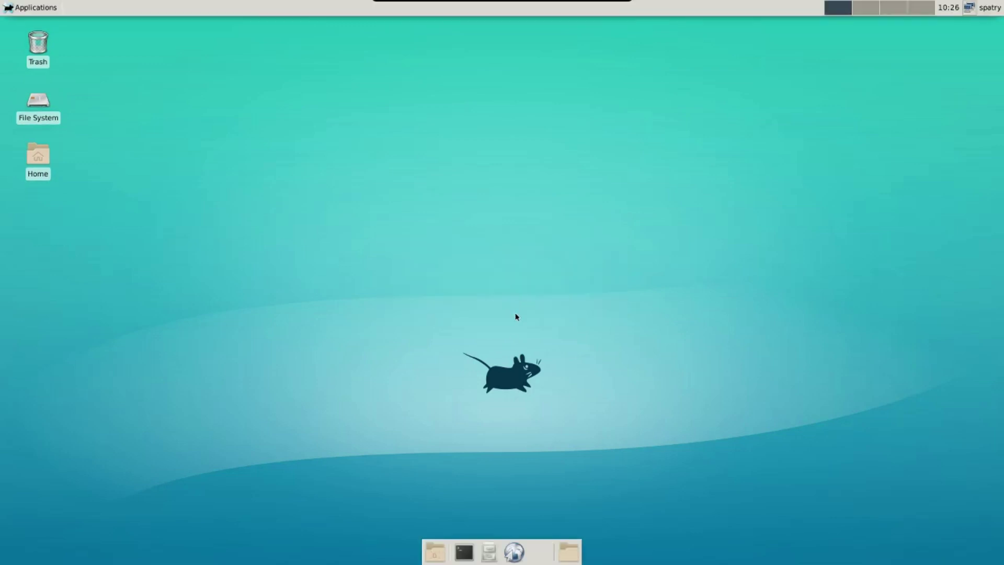
Launch Terminal Emulator, become root with su, and run xbps-install -Suv.
left_click(27, 9)
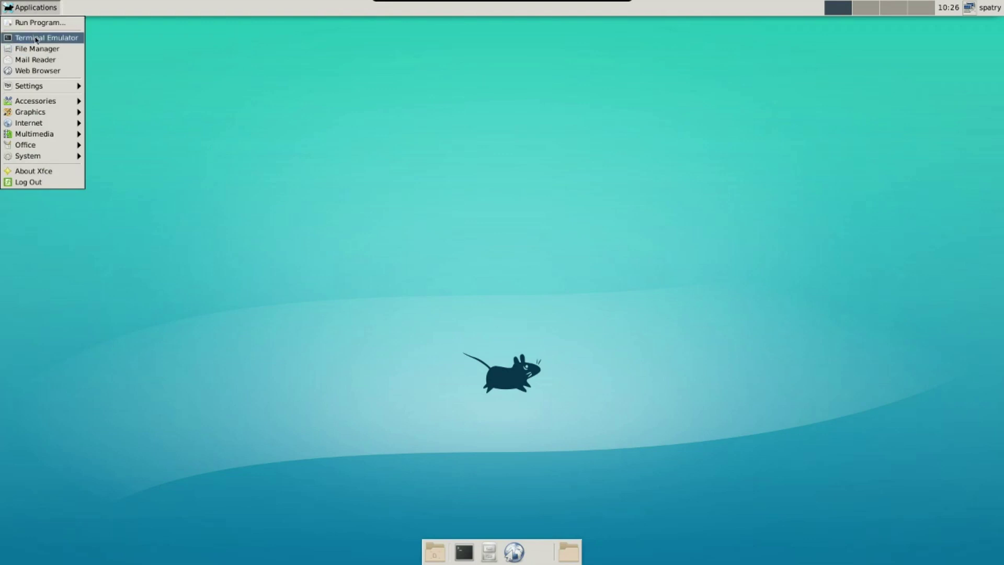
left_click(38, 41)
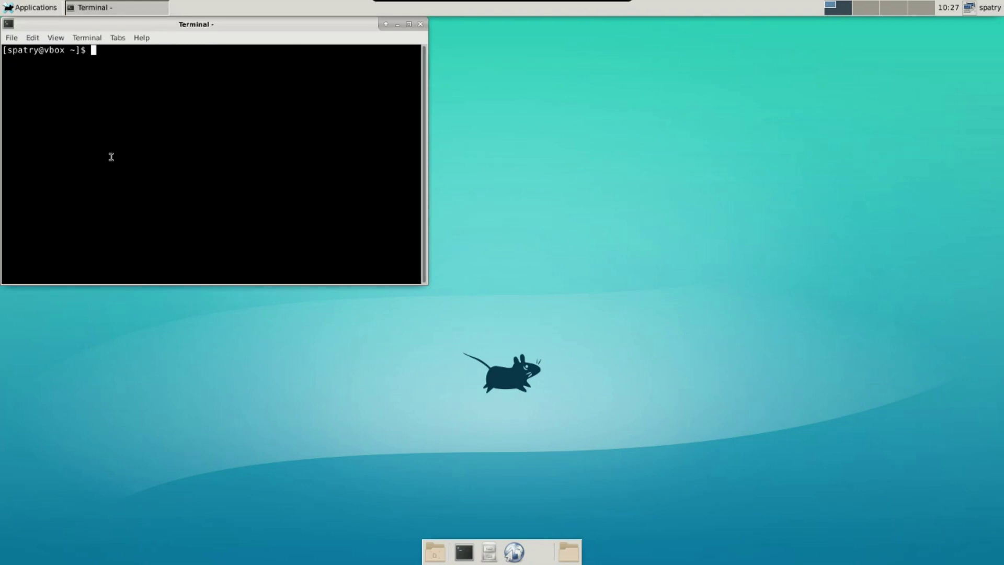
type("su")
key("Return")
key("Return")
type("xbps")
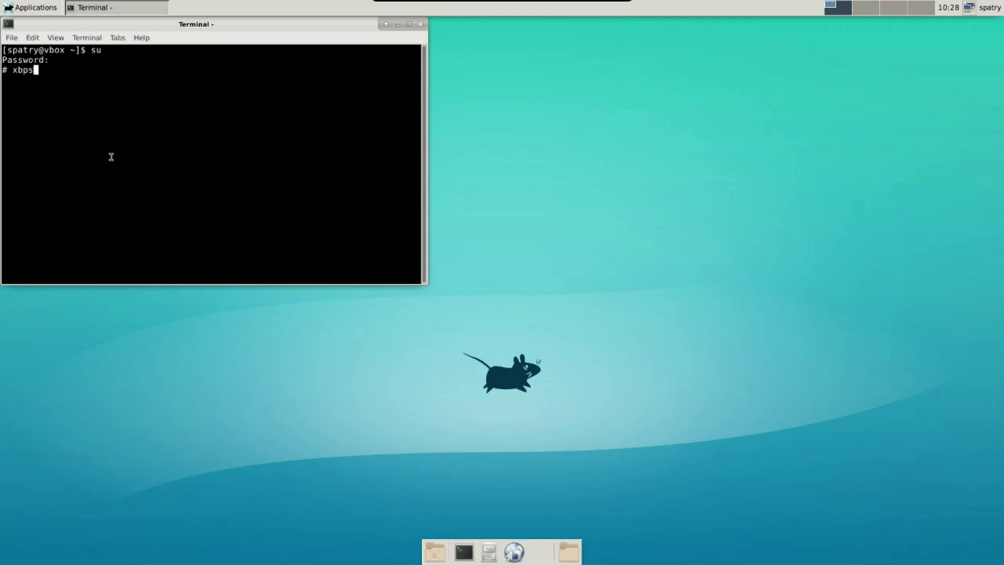
type("-install -Suv")
key("Return")
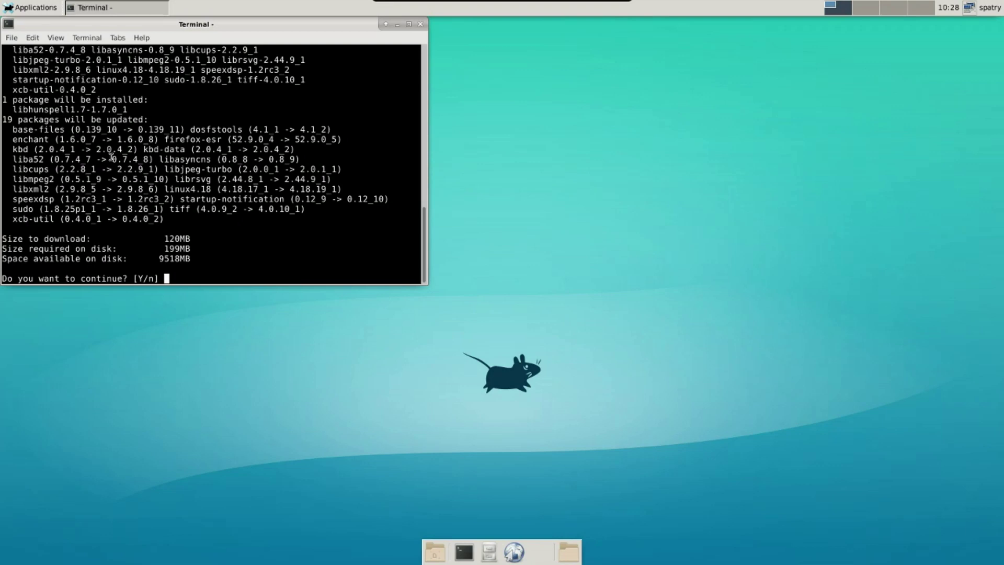
Confirm the 19 package updates and 1 new package so downloading begins.
key("Return")
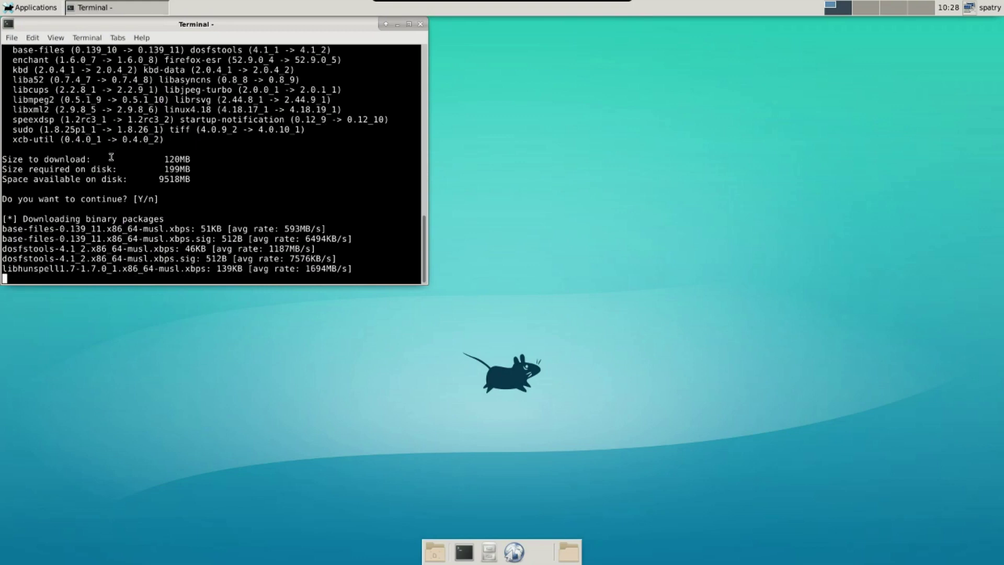